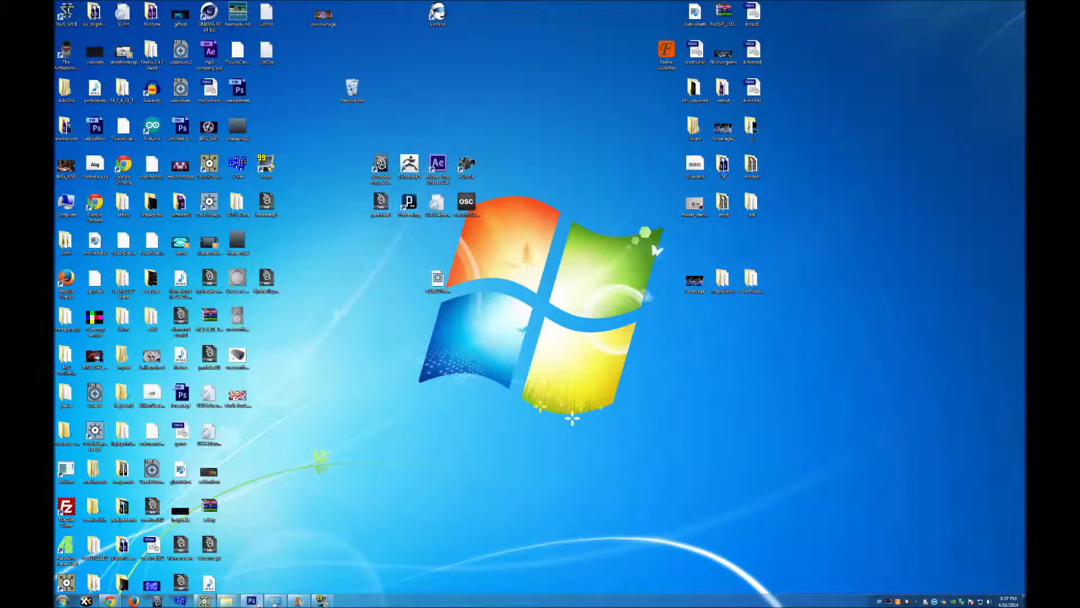
Step: Switch to Photoshop and create a new white RGB document 80 pixels wide and 30 pixels high at 72 pixels/inch
{"action": "left_click", "coordinate": [253, 601]}
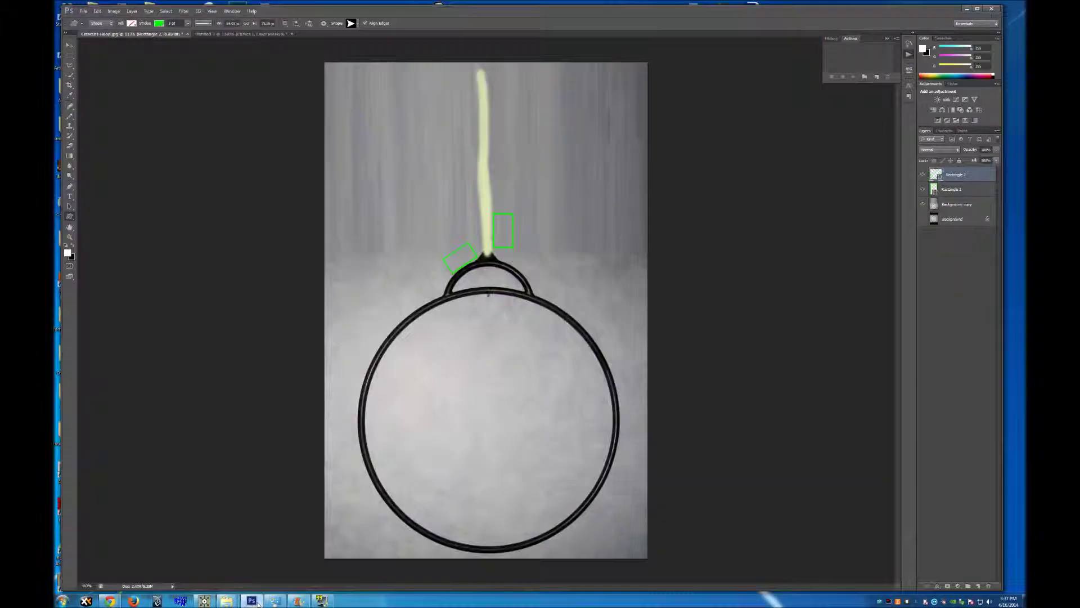
{"action": "left_click", "coordinate": [85, 11]}
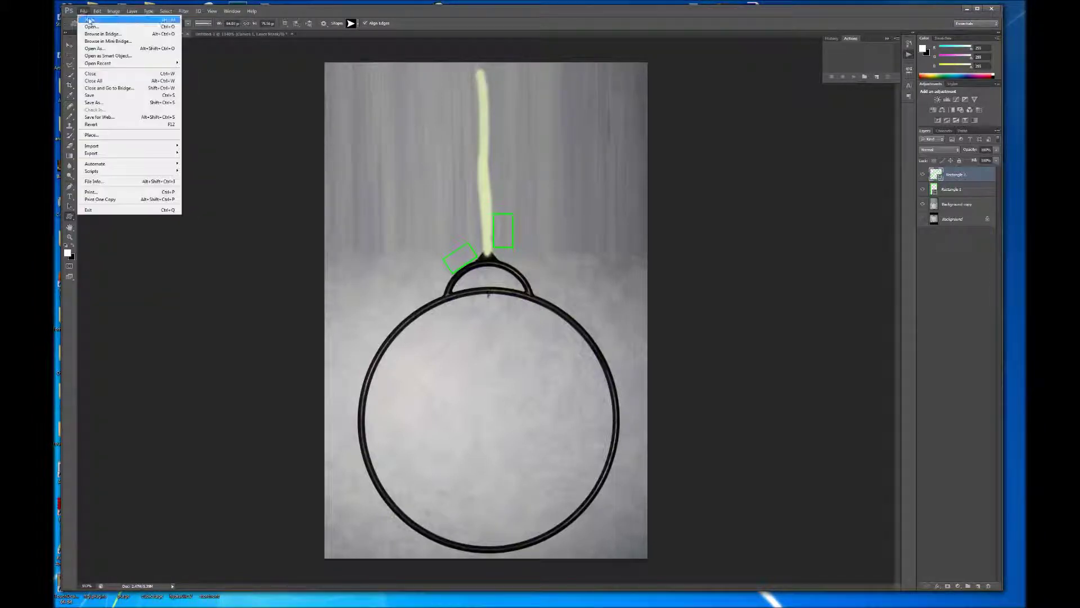
{"action": "left_click", "coordinate": [89, 20]}
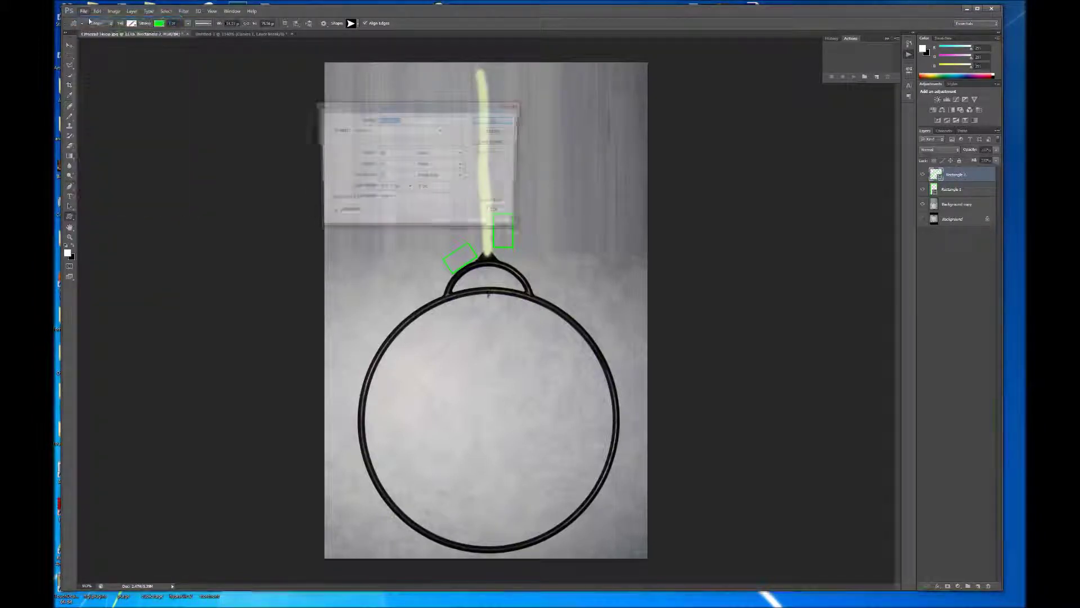
{"action": "left_click", "coordinate": [373, 164]}
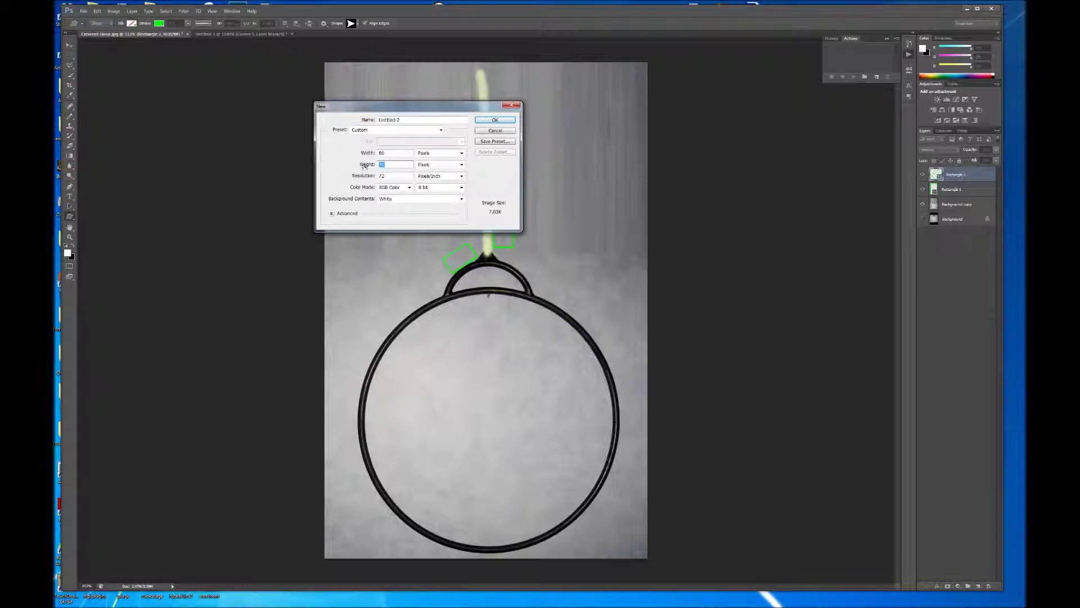
{"action": "left_click", "coordinate": [382, 153]}
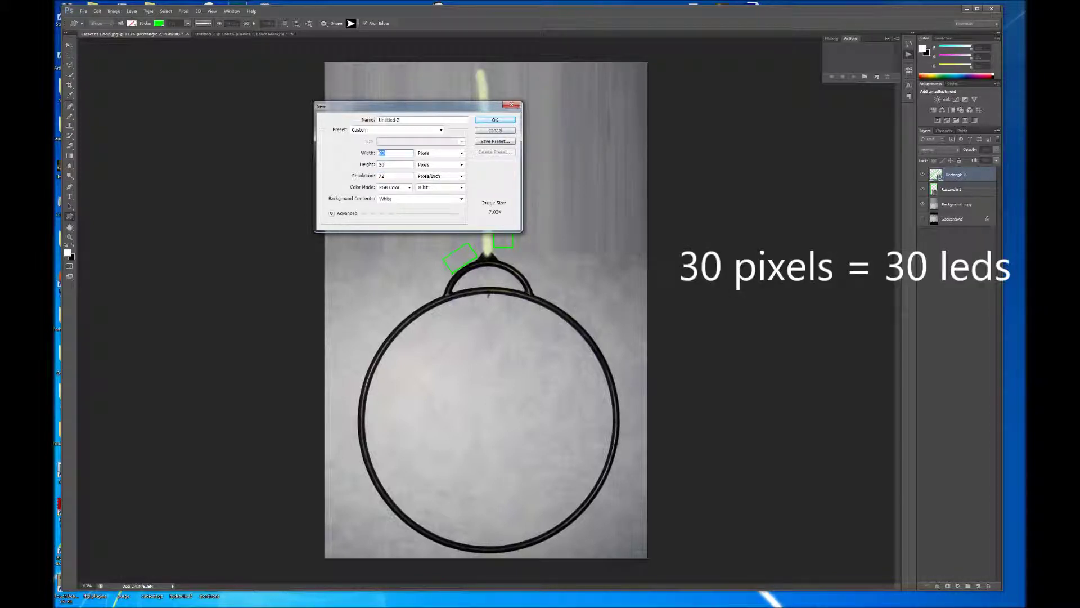
{"action": "left_click", "coordinate": [495, 120]}
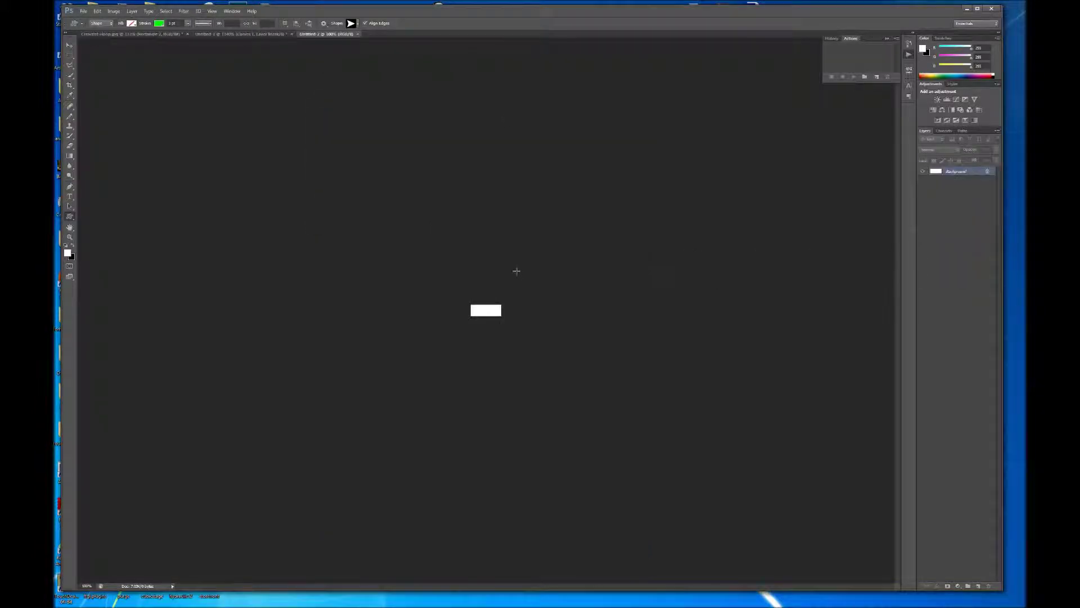
Step: Set the foreground colour to black and cover the whole white canvas with it using the Pencil tool
{"action": "scroll", "coordinate": [513, 285], "scroll_direction": "up", "scroll_amount": 8}
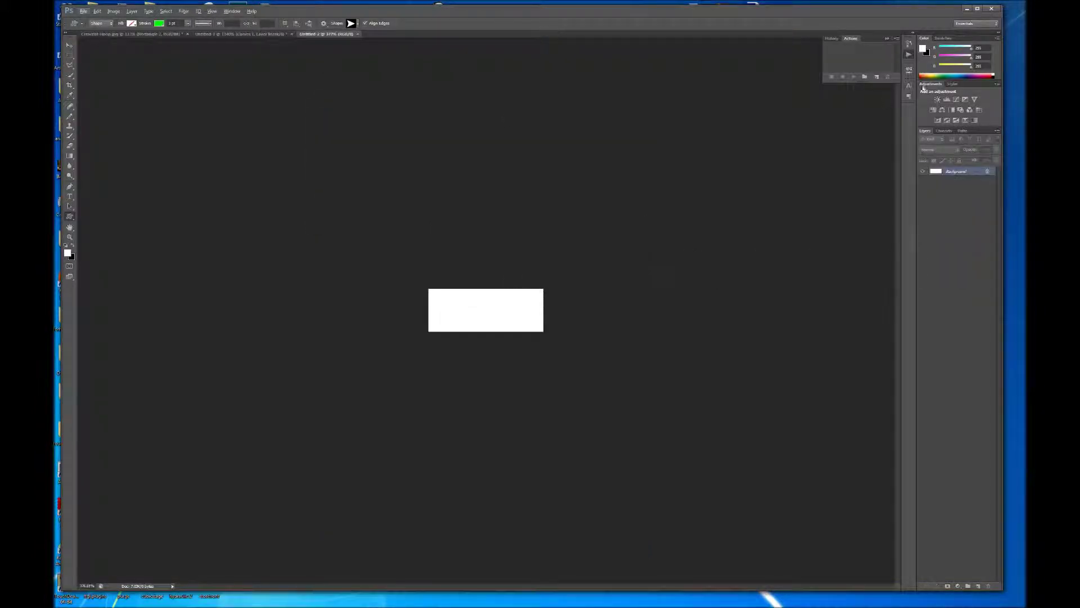
{"action": "left_click_drag", "start_coordinate": [973, 59], "coordinate": [912, 74]}
{"action": "left_click_drag", "start_coordinate": [972, 51], "coordinate": [831, 49]}
{"action": "key", "text": "b"}
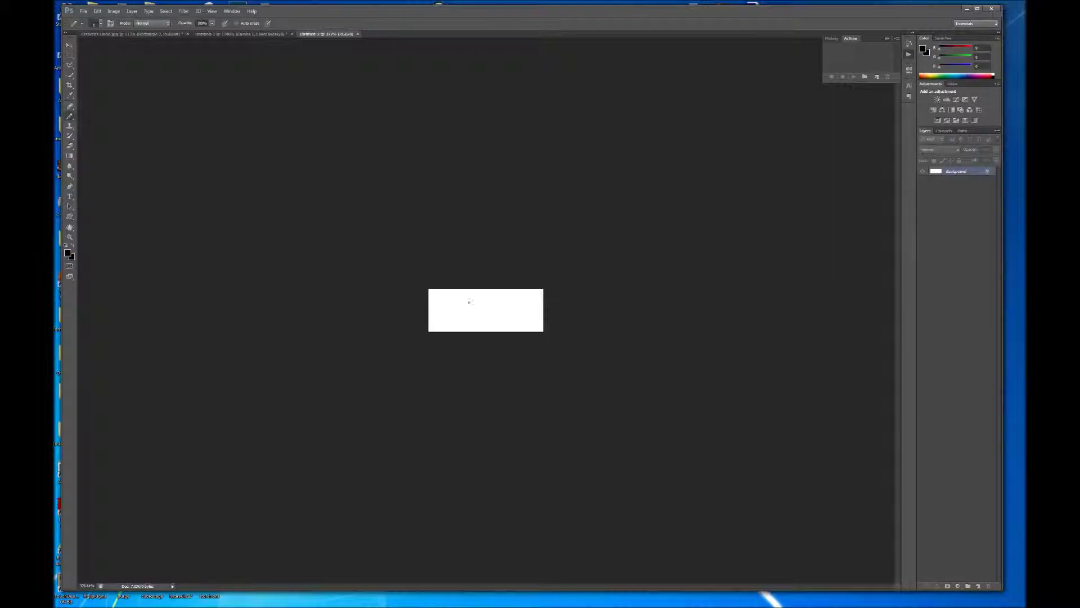
{"action": "mouse_move", "coordinate": [464, 311]}
{"action": "left_mouse_down"}
{"action": "mouse_move", "coordinate": [489, 310]}
{"action": "mouse_move", "coordinate": [437, 318]}
{"action": "mouse_move", "coordinate": [437, 300]}
{"action": "mouse_move", "coordinate": [450, 315]}
{"action": "mouse_move", "coordinate": [463, 300]}
{"action": "mouse_move", "coordinate": [467, 311]}
{"action": "mouse_move", "coordinate": [485, 275]}
{"action": "mouse_move", "coordinate": [498, 325]}
{"action": "mouse_move", "coordinate": [505, 306]}
{"action": "mouse_move", "coordinate": [510, 334]}
{"action": "mouse_move", "coordinate": [536, 300]}
{"action": "mouse_move", "coordinate": [543, 322]}
{"action": "mouse_move", "coordinate": [482, 313]}
{"action": "mouse_move", "coordinate": [453, 322]}
{"action": "left_mouse_up"}
{"action": "scroll", "coordinate": [482, 309], "scroll_direction": "up", "scroll_amount": 3}
{"action": "scroll", "coordinate": [483, 310], "scroll_direction": "up", "scroll_amount": 6}
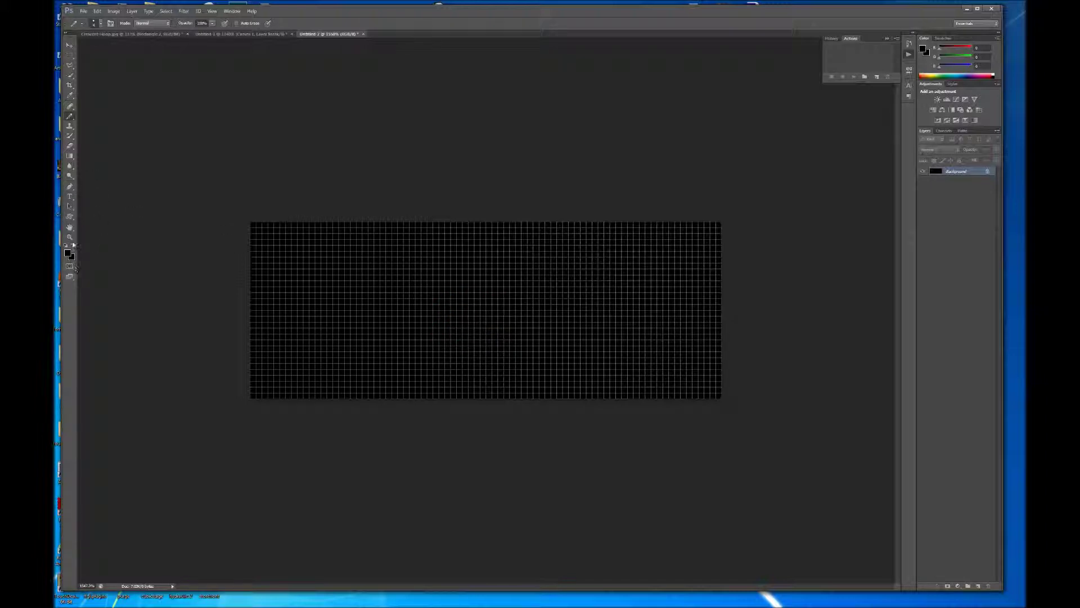
Step: Choose the Custom Shape tool with the solid chevron arrow as its shape
{"action": "left_click", "coordinate": [69, 217]}
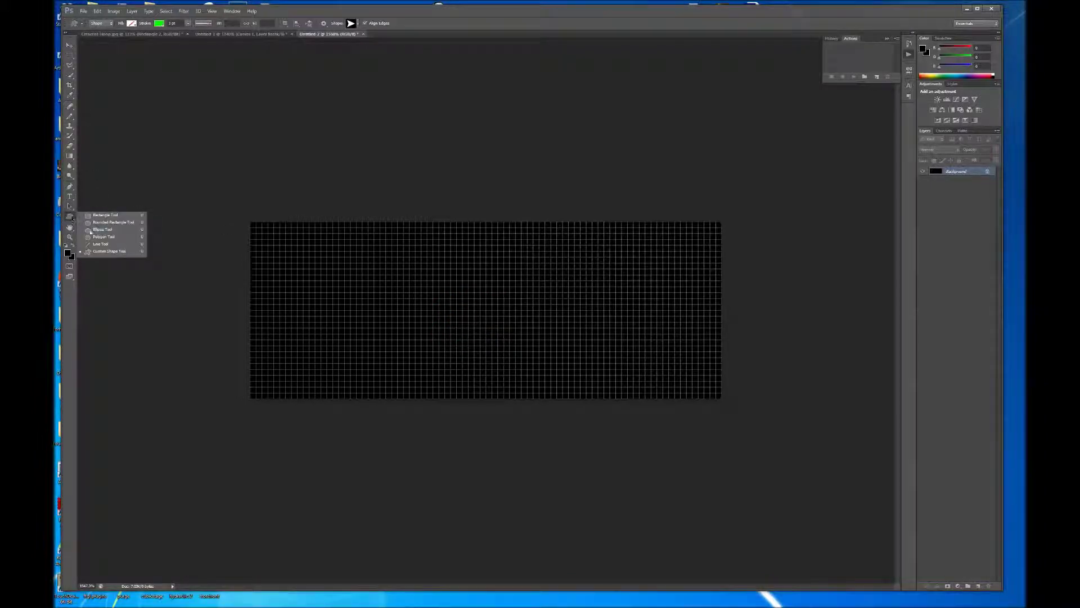
{"action": "left_click", "coordinate": [110, 252]}
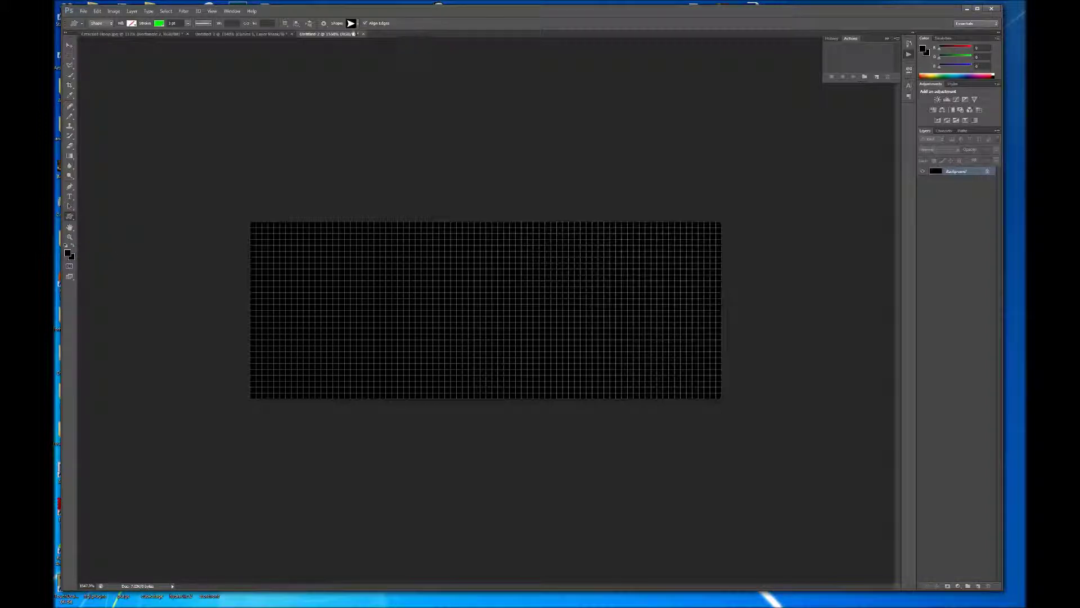
{"action": "left_click", "coordinate": [359, 25]}
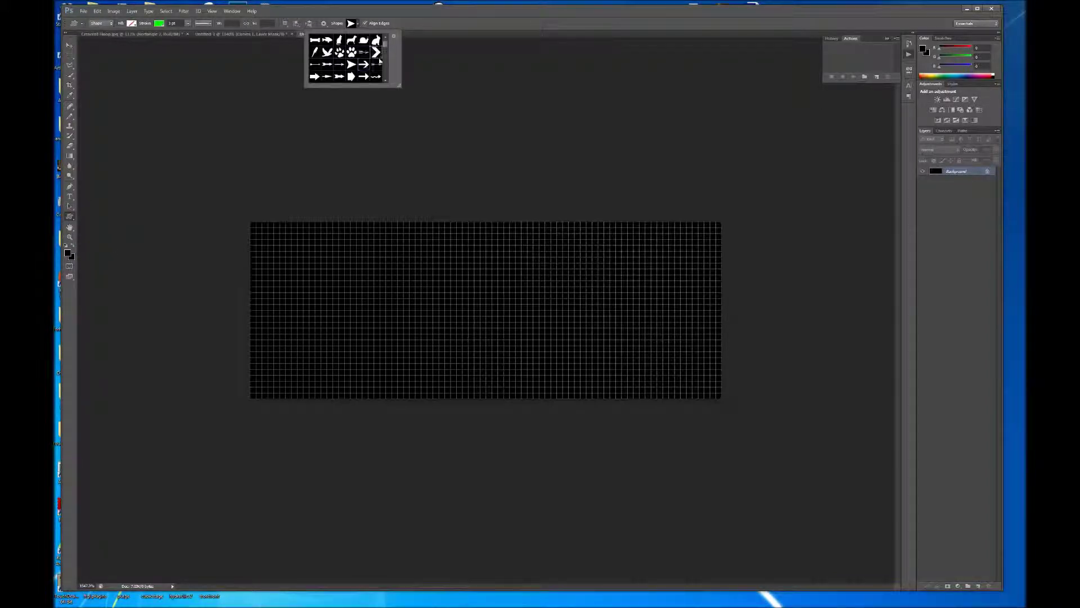
{"action": "double_click", "coordinate": [377, 53]}
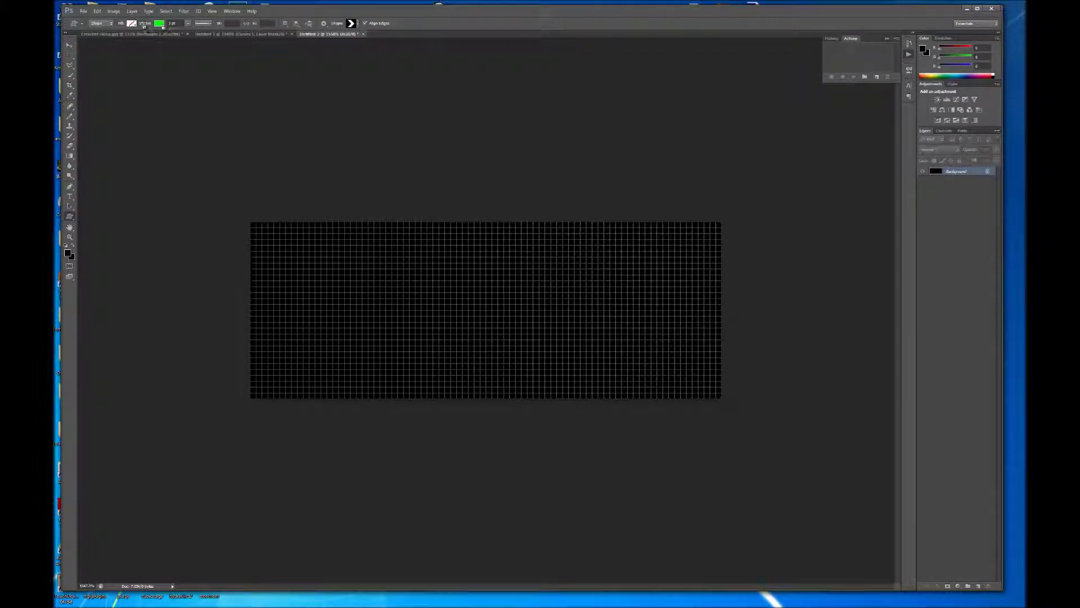
Step: Set the custom shape to have no stroke and a red fill
{"action": "left_click", "coordinate": [159, 25]}
{"action": "left_click", "coordinate": [123, 42]}
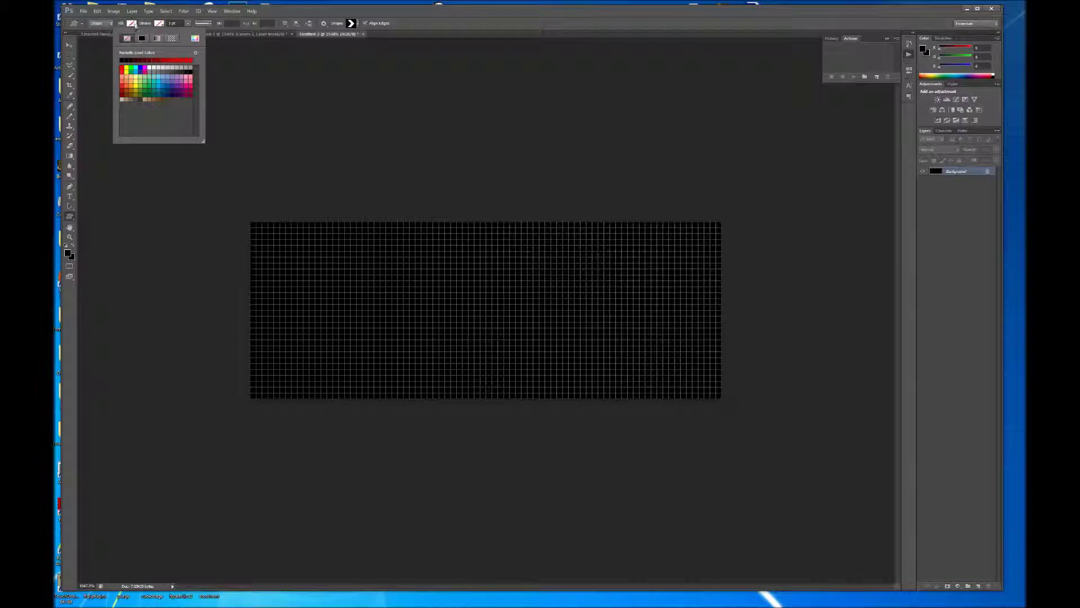
{"action": "left_click", "coordinate": [131, 25]}
{"action": "left_click", "coordinate": [131, 26]}
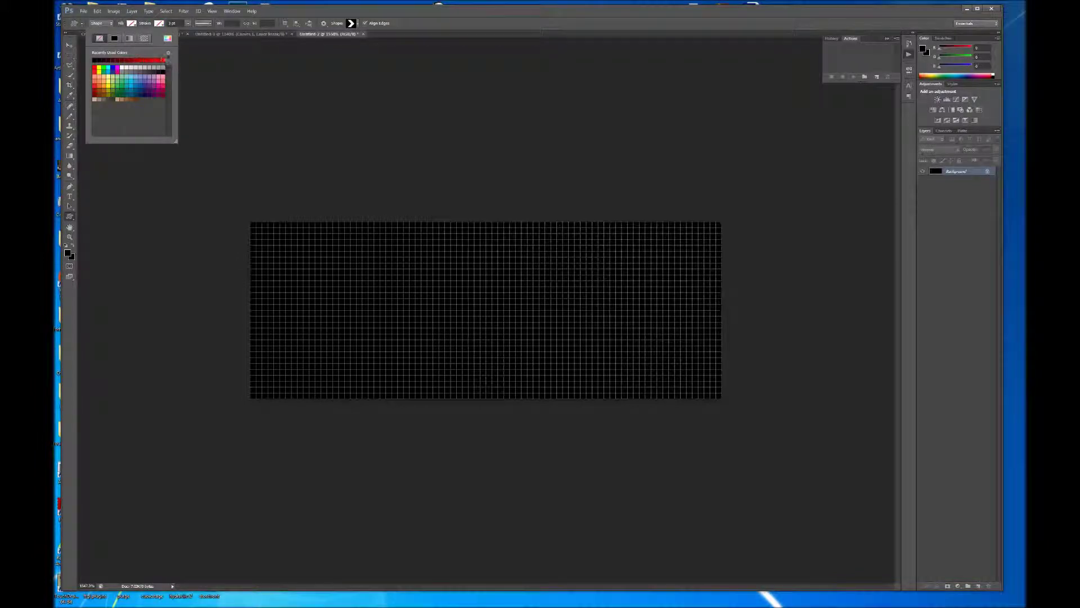
{"action": "left_click", "coordinate": [162, 59]}
Step: Draw red chevrons of varying sizes scattered across the black canvas, letting some run over its edges
{"action": "left_click_drag", "start_coordinate": [255, 221], "coordinate": [433, 400]}
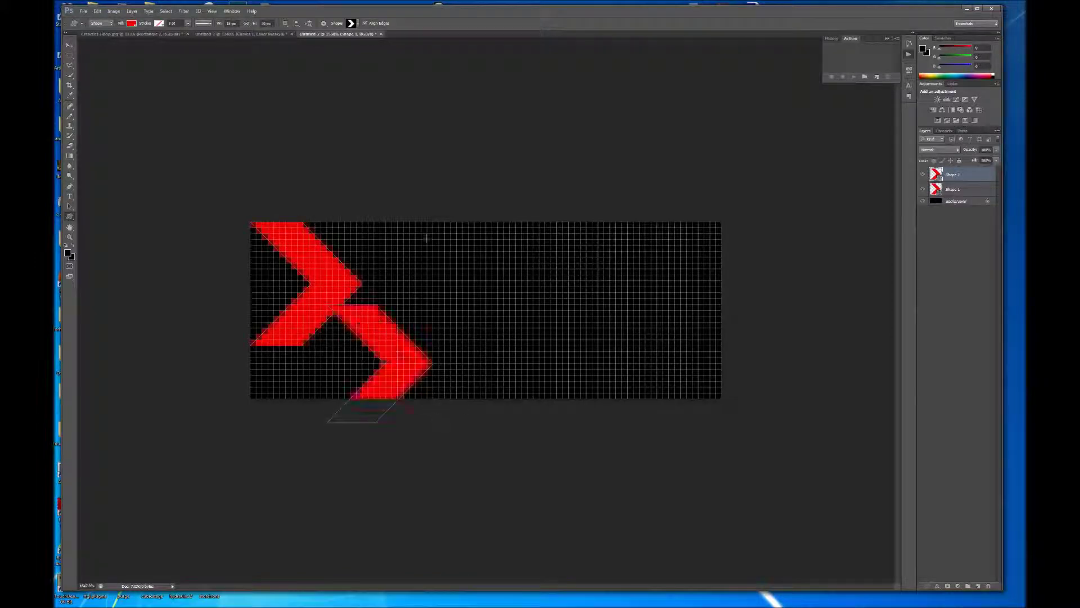
{"action": "left_click_drag", "start_coordinate": [410, 175], "coordinate": [679, 449]}
{"action": "left_click_drag", "start_coordinate": [581, 169], "coordinate": [706, 292]}
{"action": "left_click_drag", "start_coordinate": [481, 358], "coordinate": [562, 448]}
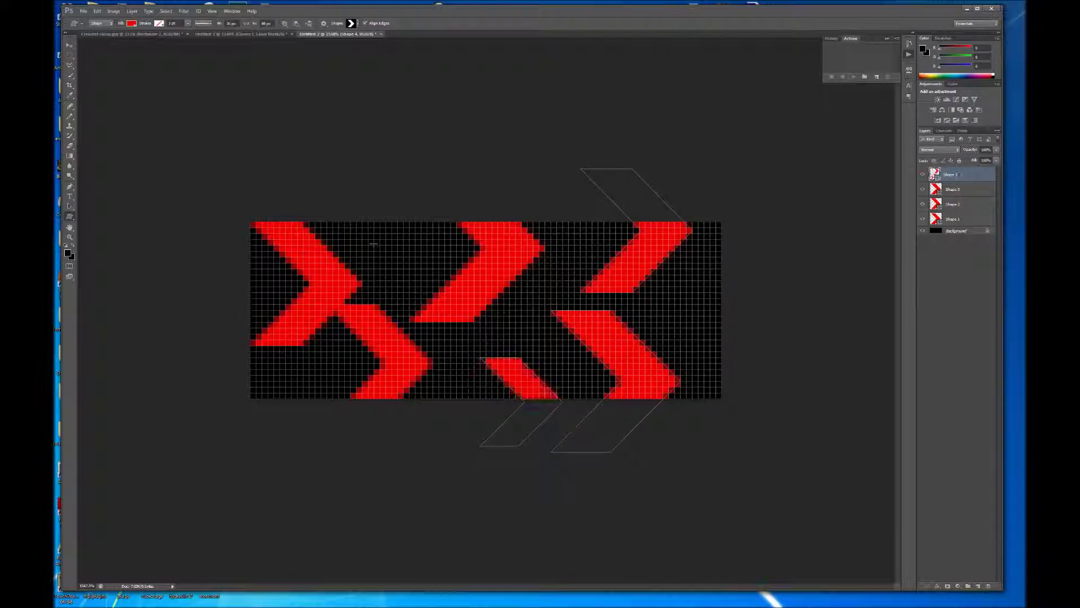
{"action": "left_click_drag", "start_coordinate": [358, 169], "coordinate": [443, 290]}
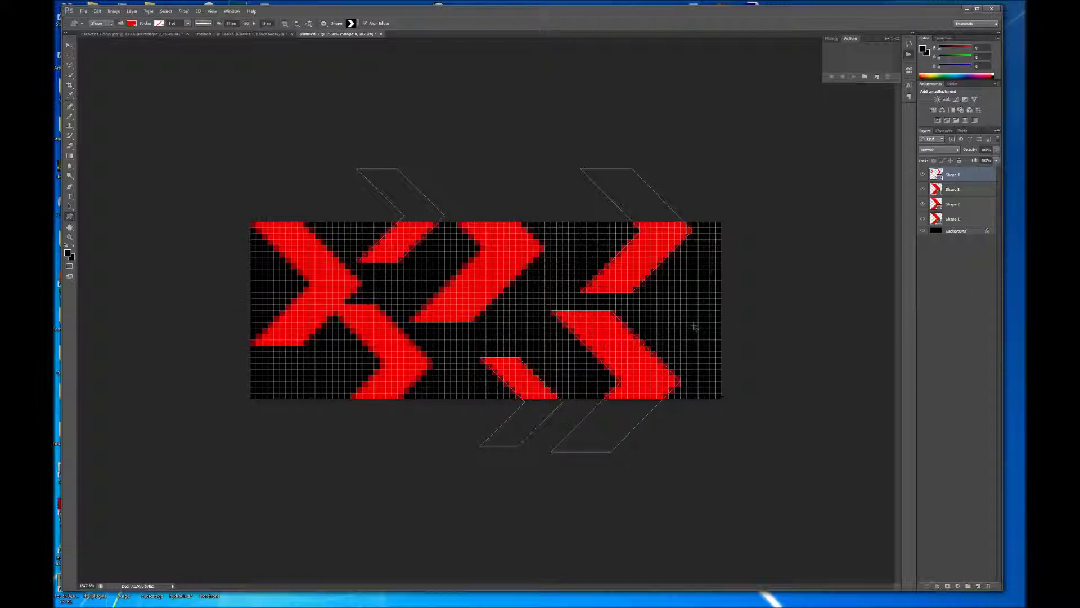
{"action": "left_click_drag", "start_coordinate": [694, 325], "coordinate": [984, 186]}
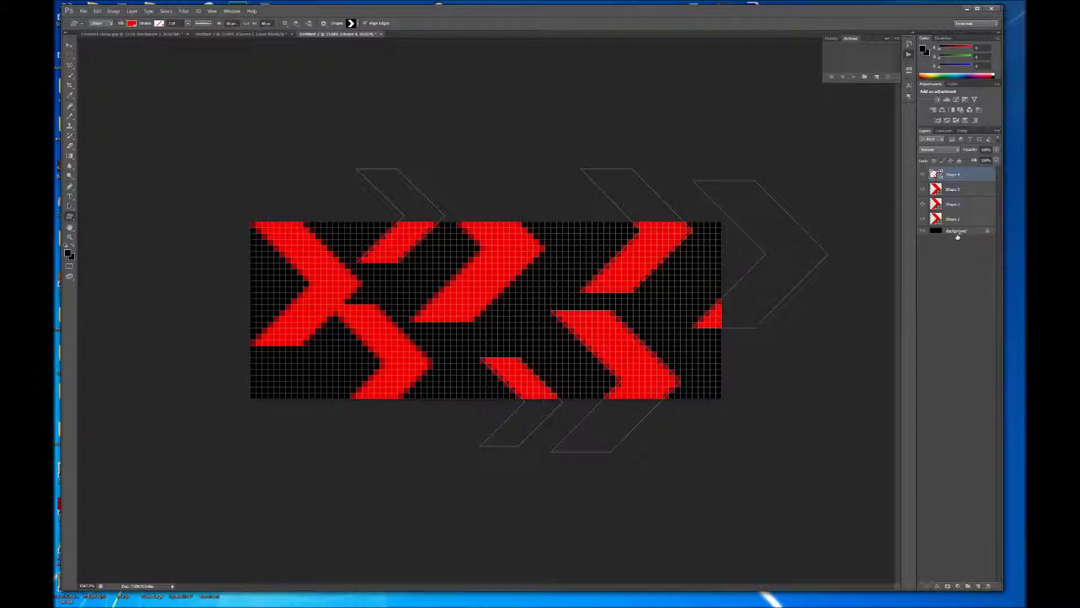
Step: Add a Curves adjustment layer and move it above all the chevron shape layers
{"action": "left_click", "coordinate": [958, 232]}
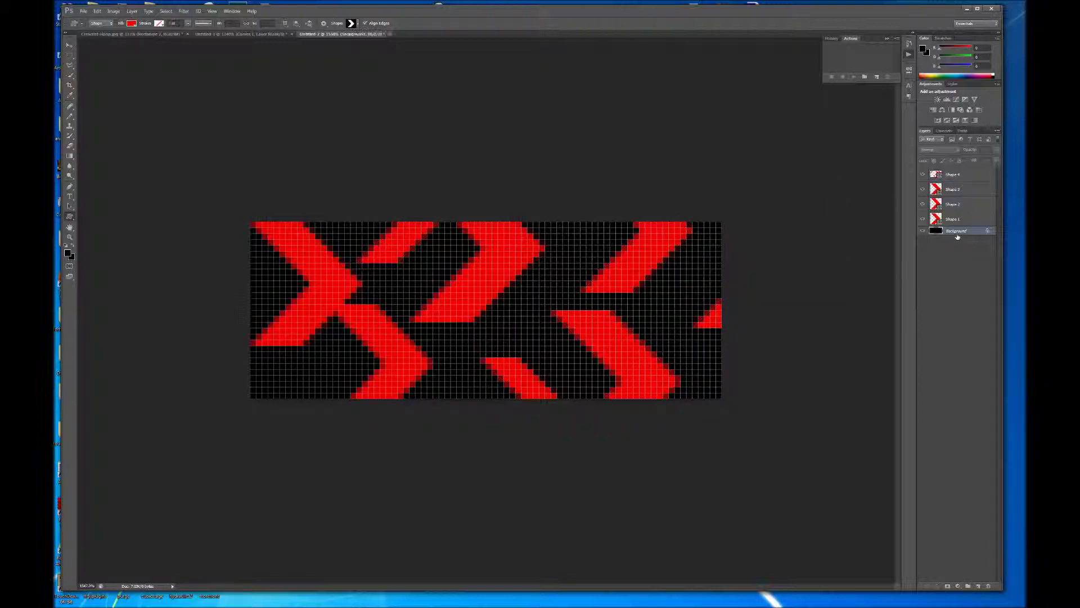
{"action": "left_click", "coordinate": [131, 11]}
{"action": "mouse_move", "coordinate": [190, 78]}
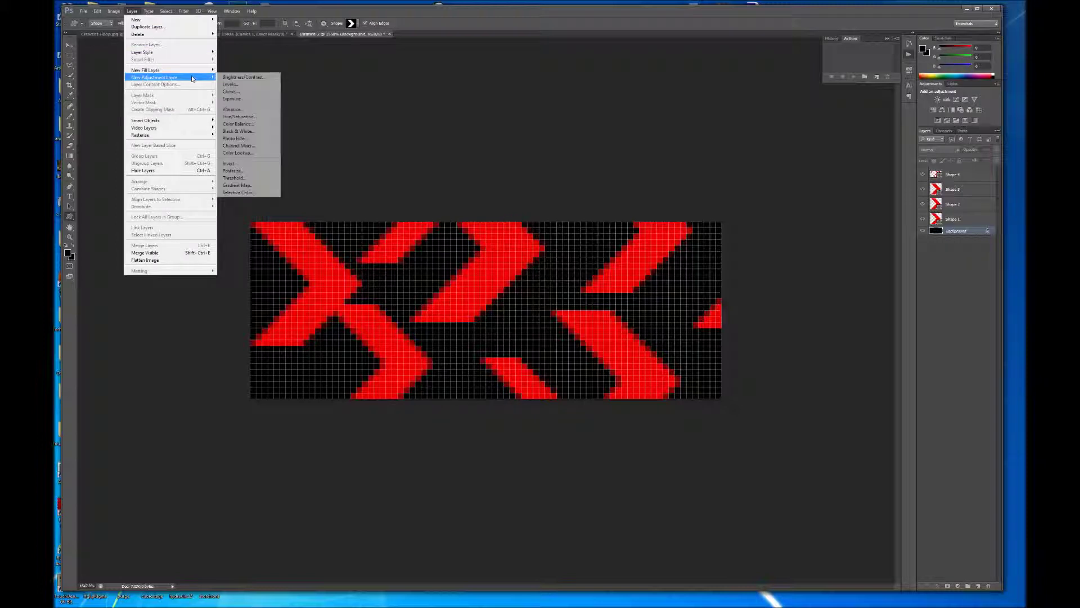
{"action": "left_click", "coordinate": [268, 94]}
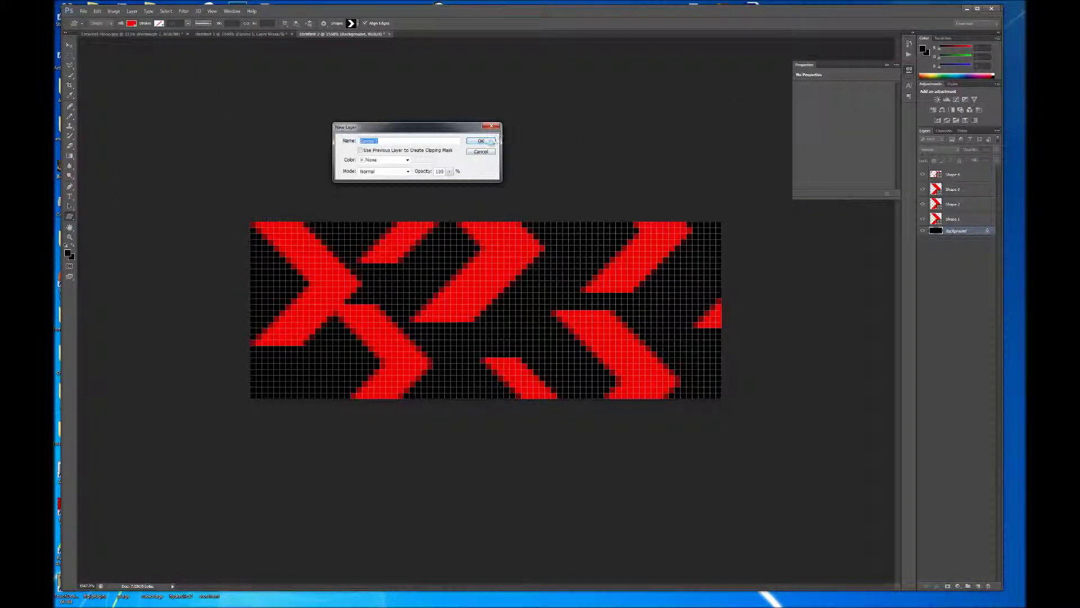
{"action": "left_click", "coordinate": [481, 141]}
{"action": "left_click_drag", "start_coordinate": [963, 230], "coordinate": [957, 176]}
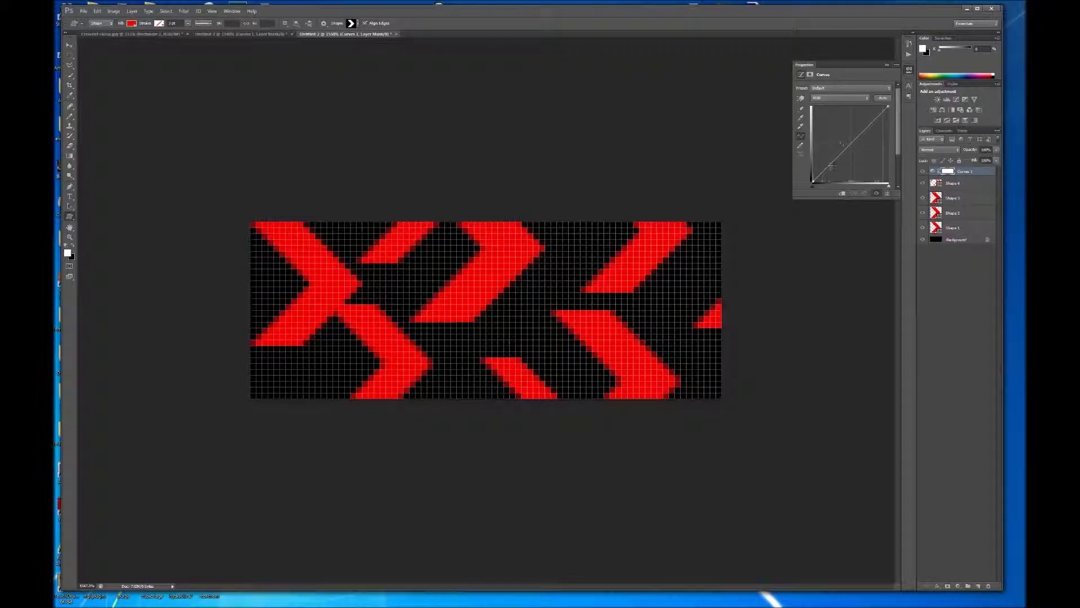
Step: Pull the curve's shadows down and its white point inward until it is nearly vertical, turning the chevrons' soft edges into hard pixels
{"action": "mouse_move", "coordinate": [831, 167]}
{"action": "left_mouse_down"}
{"action": "mouse_move", "coordinate": [849, 183]}
{"action": "mouse_move", "coordinate": [832, 163]}
{"action": "mouse_move", "coordinate": [837, 180]}
{"action": "left_mouse_up"}
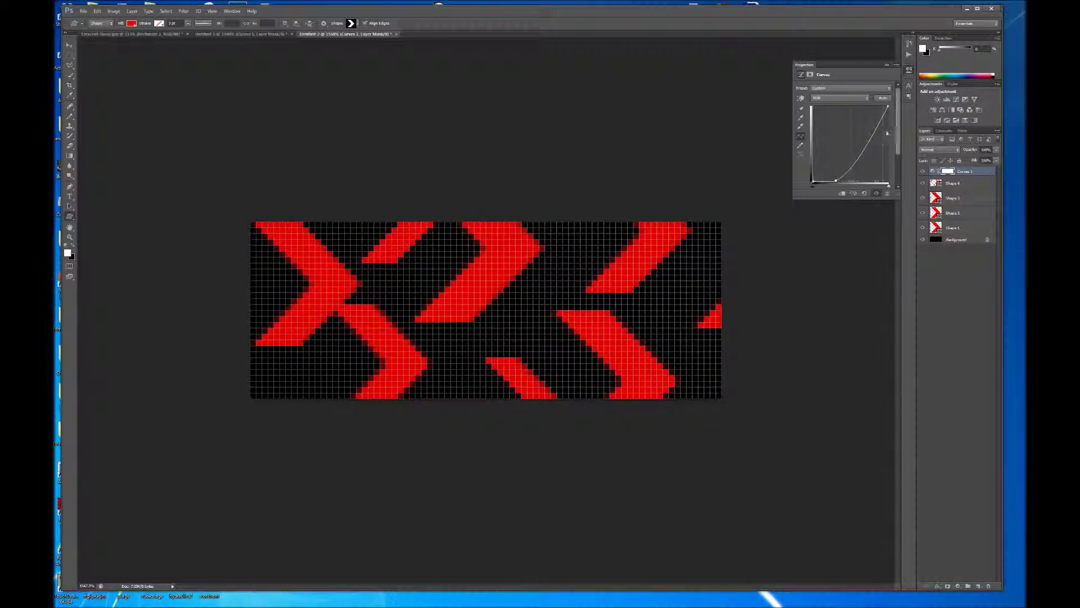
{"action": "left_click_drag", "start_coordinate": [887, 106], "coordinate": [838, 109]}
{"action": "key", "text": "ctrl+plus"}
{"action": "key", "text": "ctrl+plus"}
{"action": "key", "text": "ctrl+plus"}
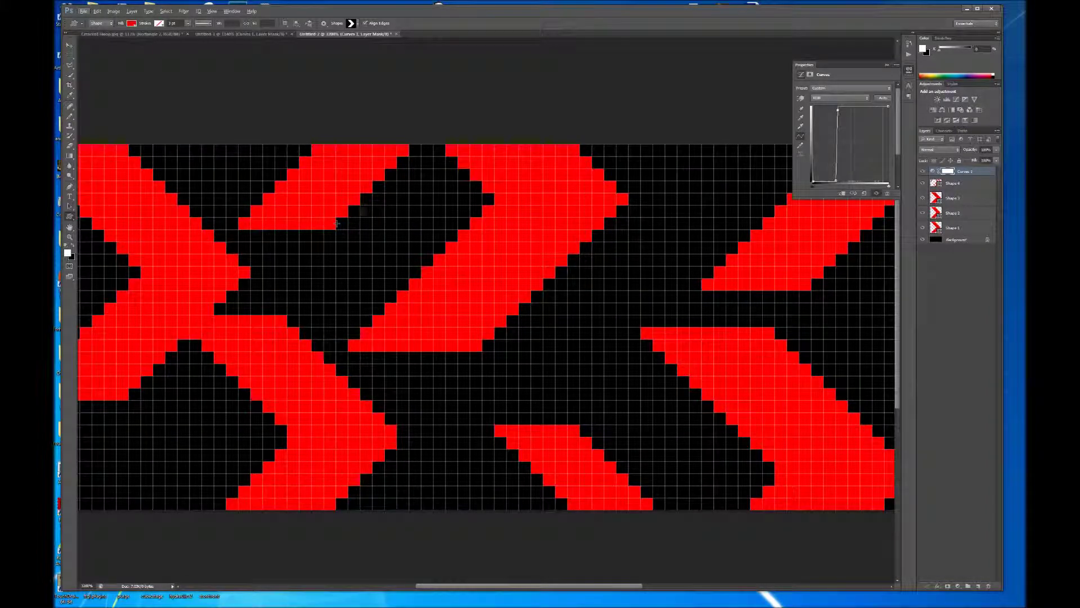
{"action": "scroll", "coordinate": [579, 297], "scroll_direction": "down", "scroll_amount": 7}
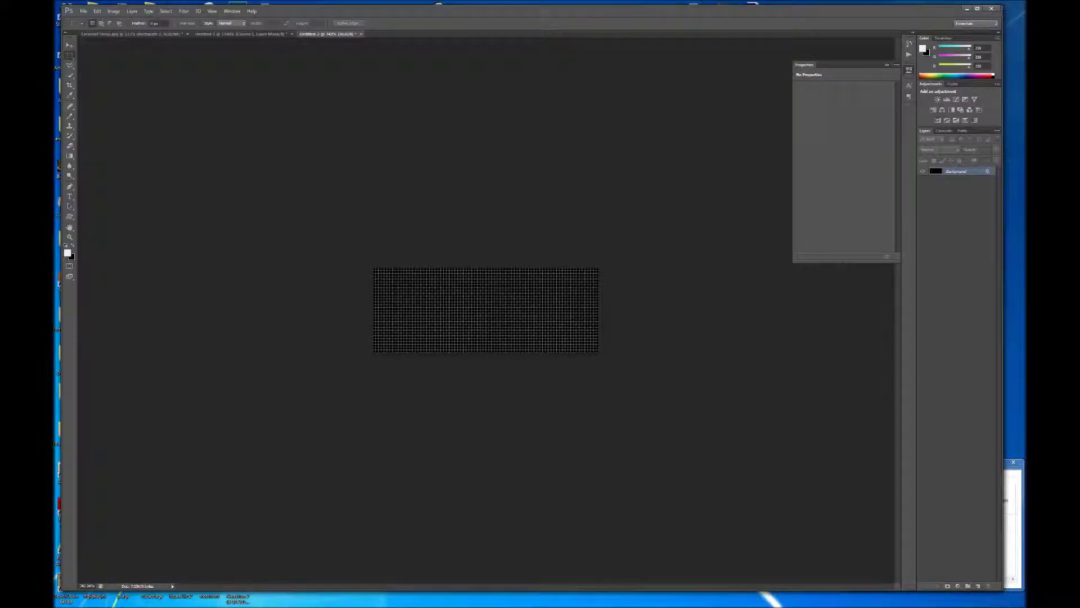
Step: Switch to Chrome and save the rainbow plasma image to the Desktop as a JPEG
{"action": "left_click", "coordinate": [110, 600]}
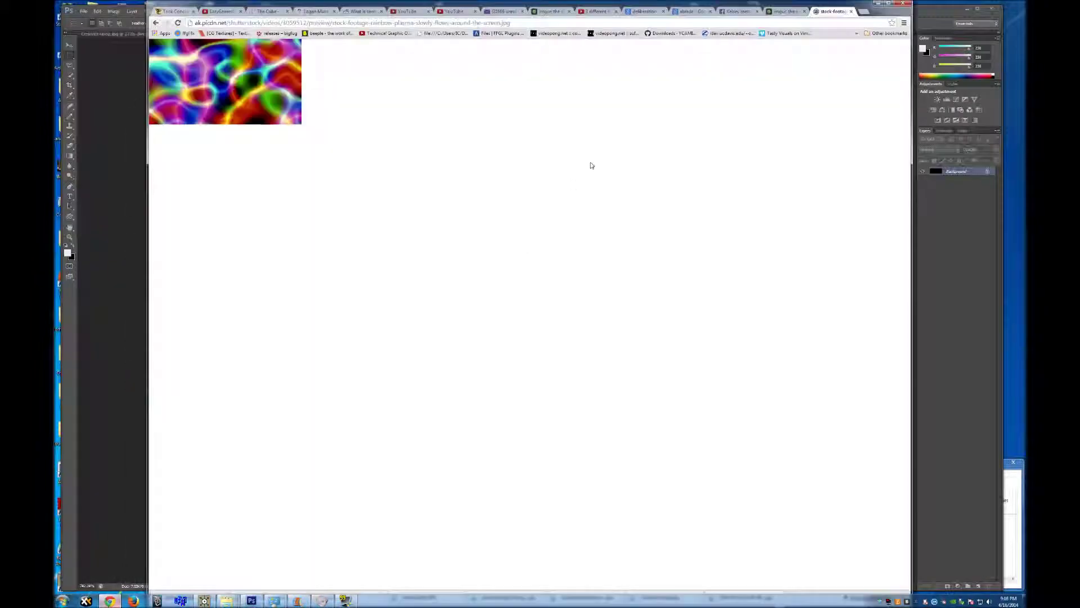
{"action": "left_click_drag", "start_coordinate": [374, 6], "coordinate": [593, 97]}
{"action": "right_click", "coordinate": [443, 119]}
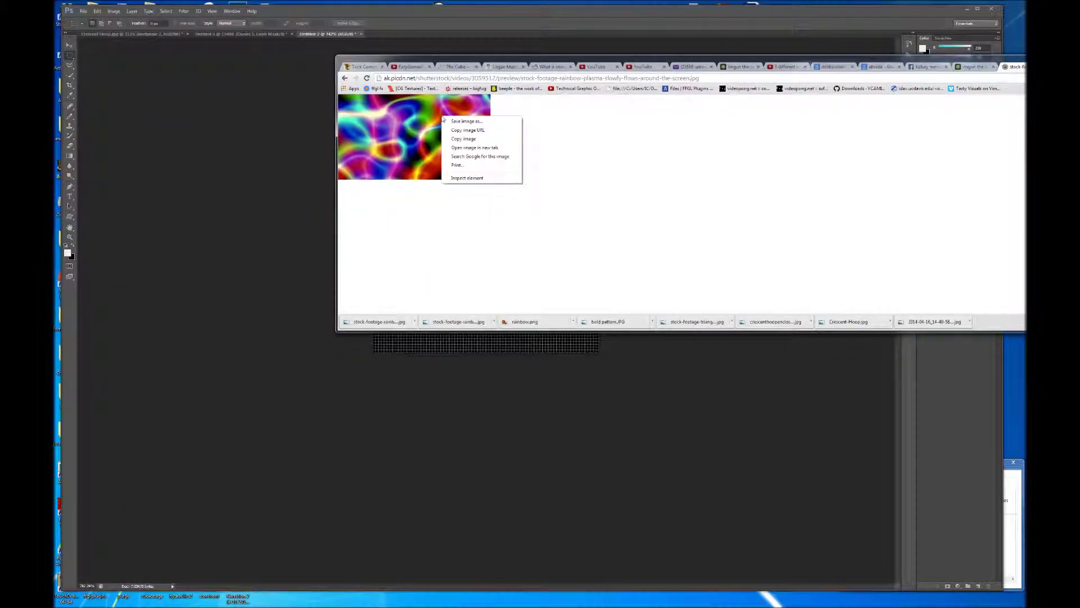
{"action": "left_click", "coordinate": [464, 120]}
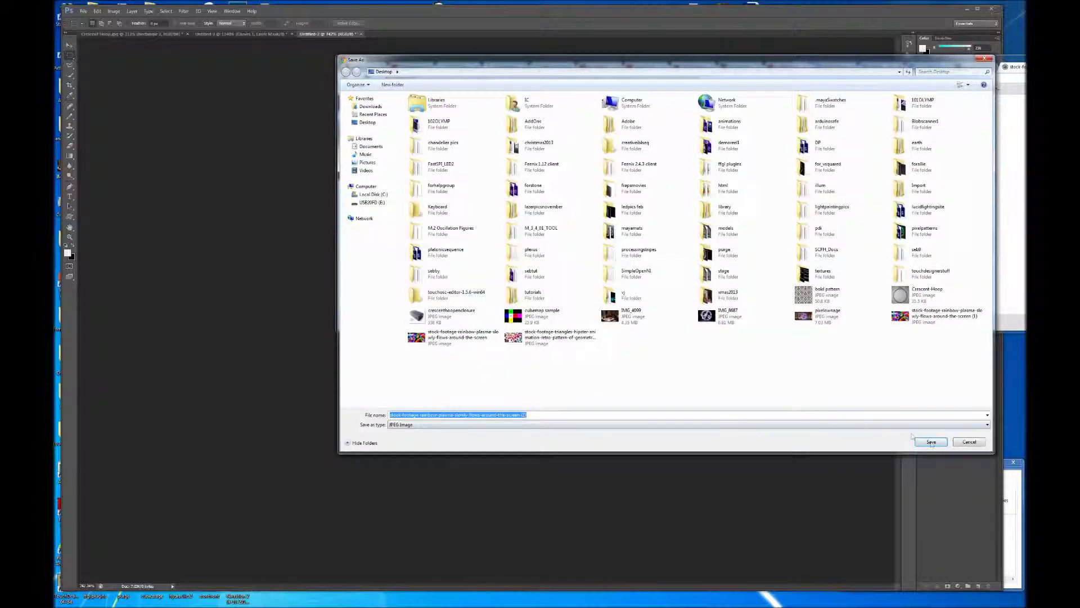
{"action": "left_click", "coordinate": [931, 441]}
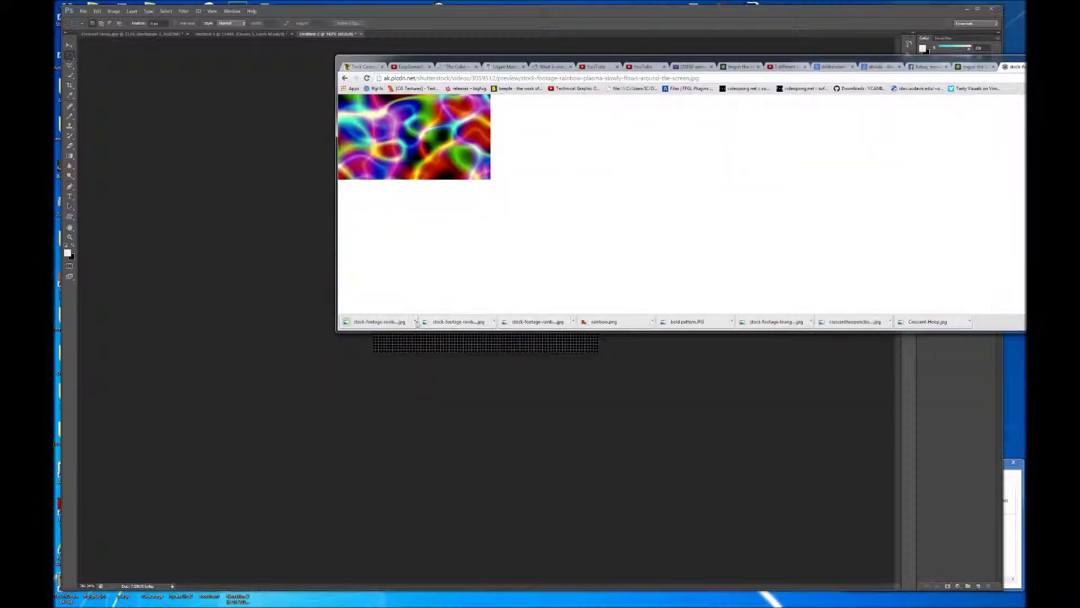
Step: Show the saved plasma image in its folder and place it into the black Photoshop document
{"action": "left_click", "coordinate": [415, 322]}
{"action": "left_click", "coordinate": [441, 365]}
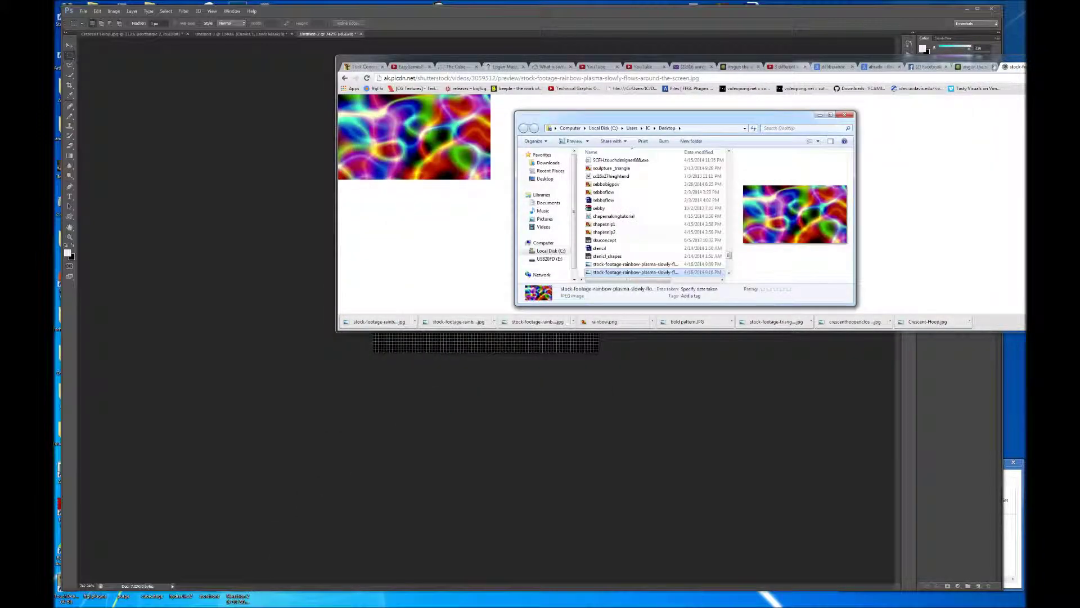
{"action": "left_click_drag", "start_coordinate": [993, 61], "coordinate": [794, 84]}
{"action": "left_click", "coordinate": [866, 82]}
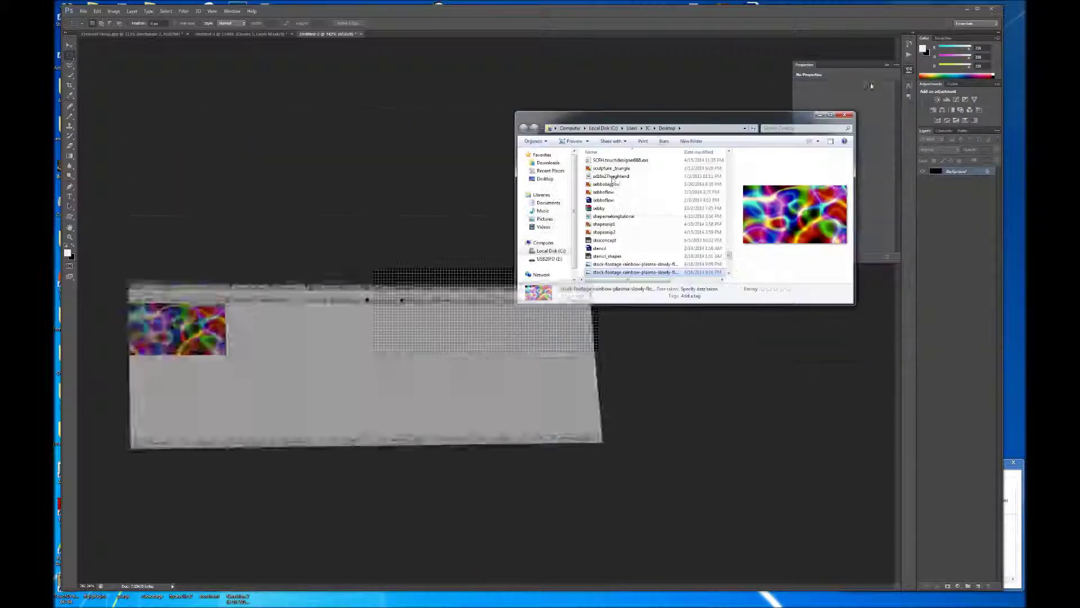
{"action": "left_click_drag", "start_coordinate": [606, 274], "coordinate": [428, 335]}
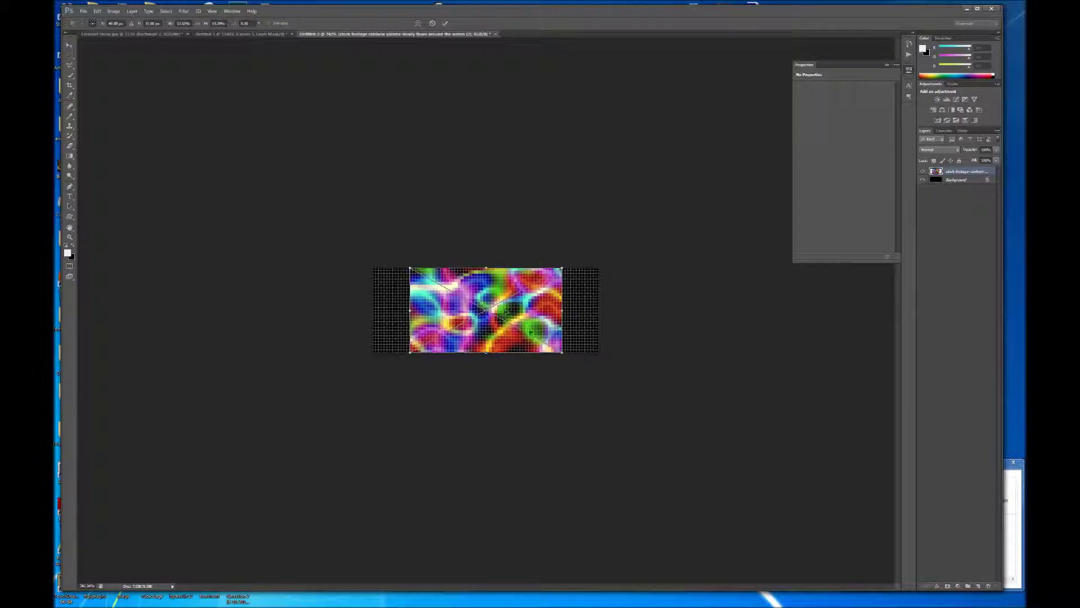
Step: Align the placed plasma image with the canvas's left edge, enlarge it to cover the full canvas width, and commit the placement
{"action": "left_click_drag", "start_coordinate": [545, 318], "coordinate": [506, 318]}
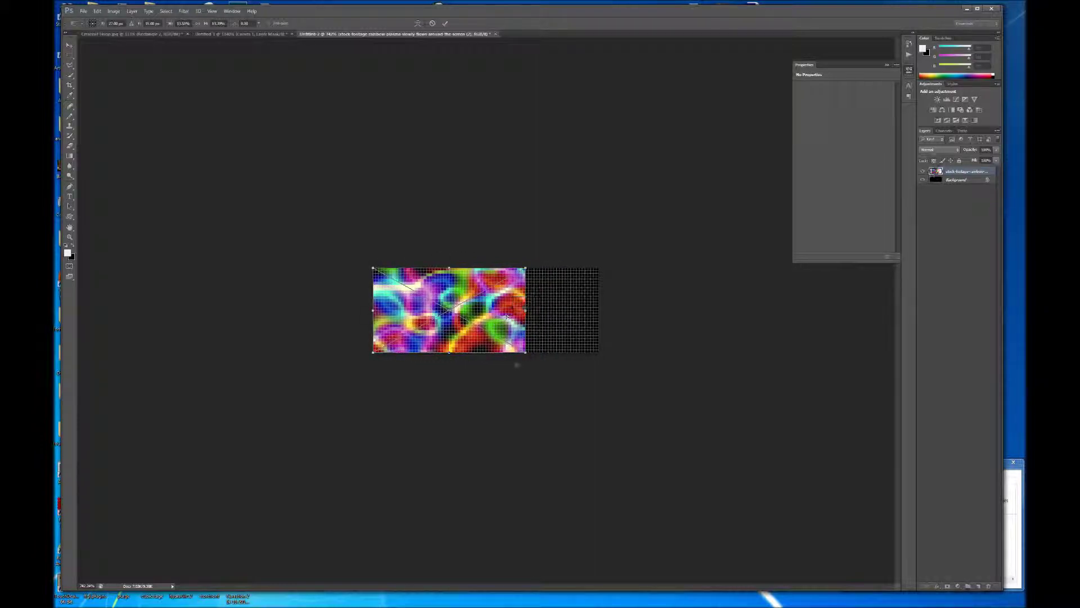
{"action": "left_click_drag", "start_coordinate": [526, 353], "coordinate": [590, 413]}
{"action": "key", "text": "Return"}
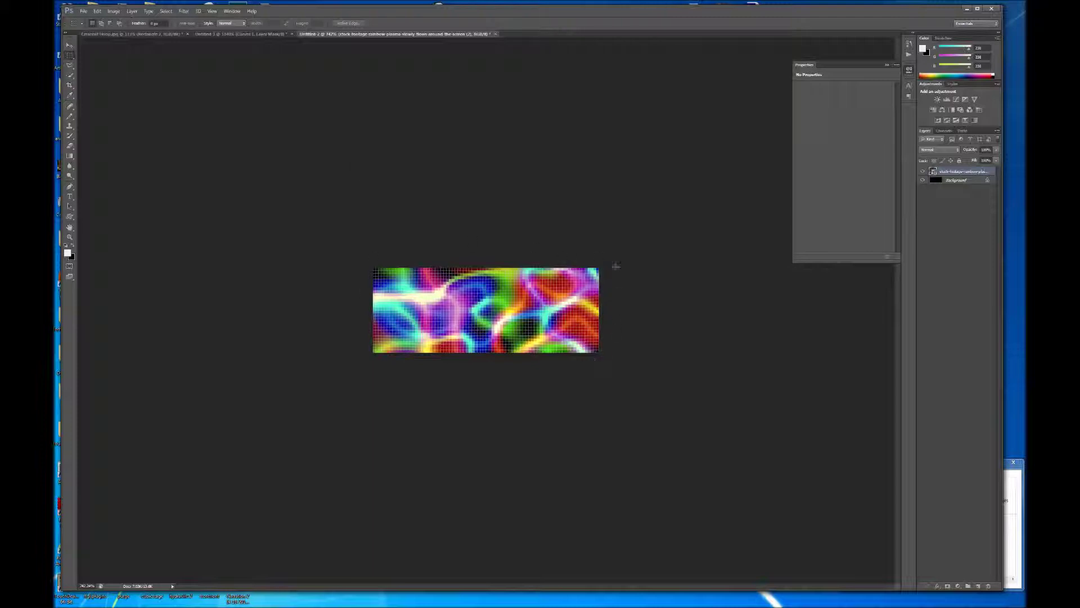
Step: Widen the canvas to 160 pixels, measured in pixels and anchored at the center, keeping the 30 pixel height
{"action": "left_click", "coordinate": [113, 11]}
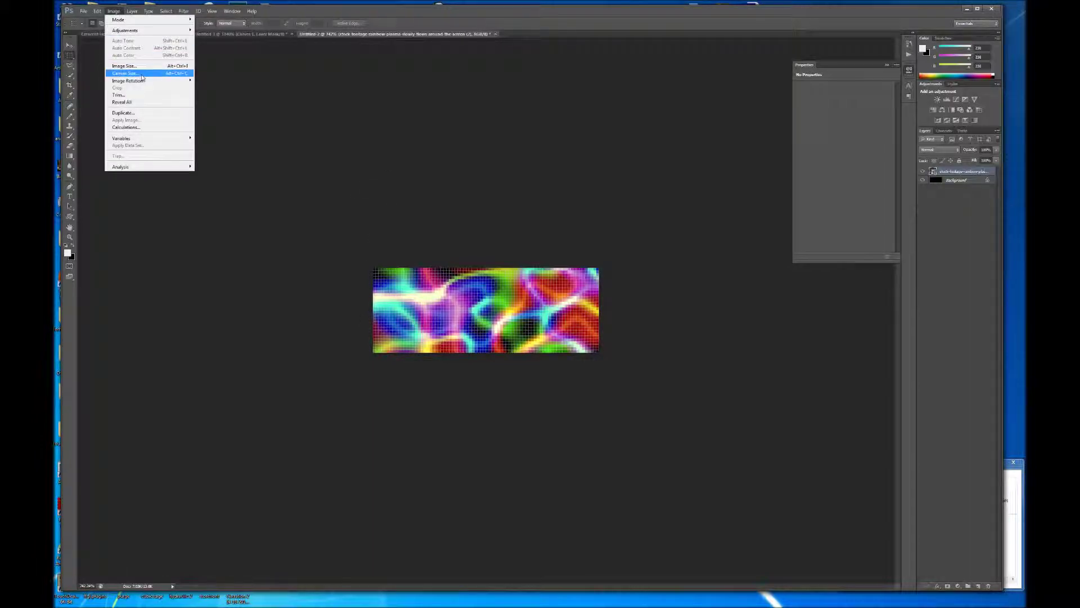
{"action": "left_click", "coordinate": [142, 75]}
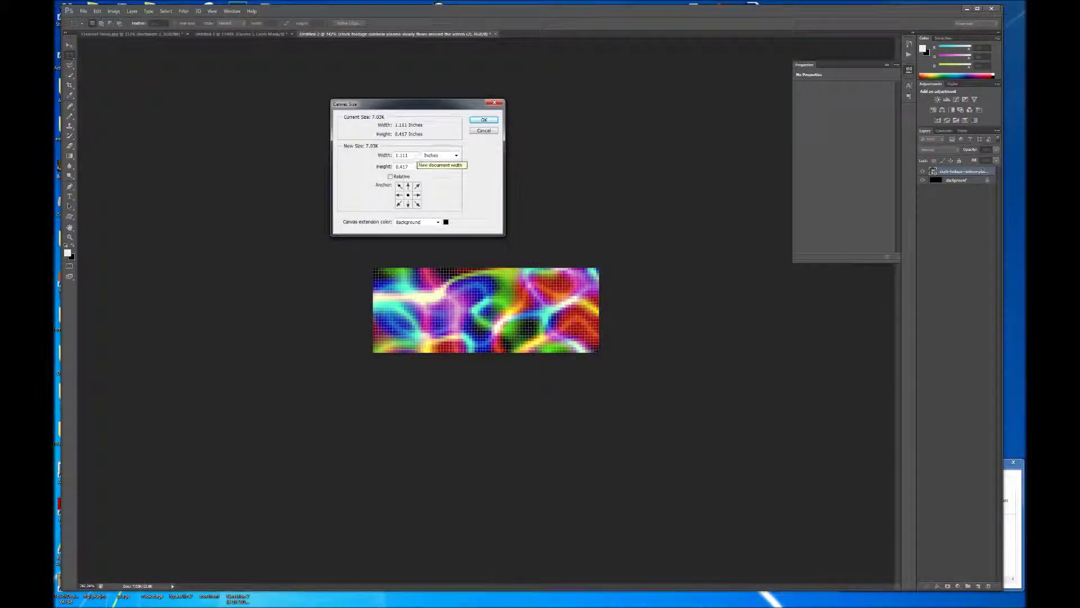
{"action": "left_click", "coordinate": [438, 156]}
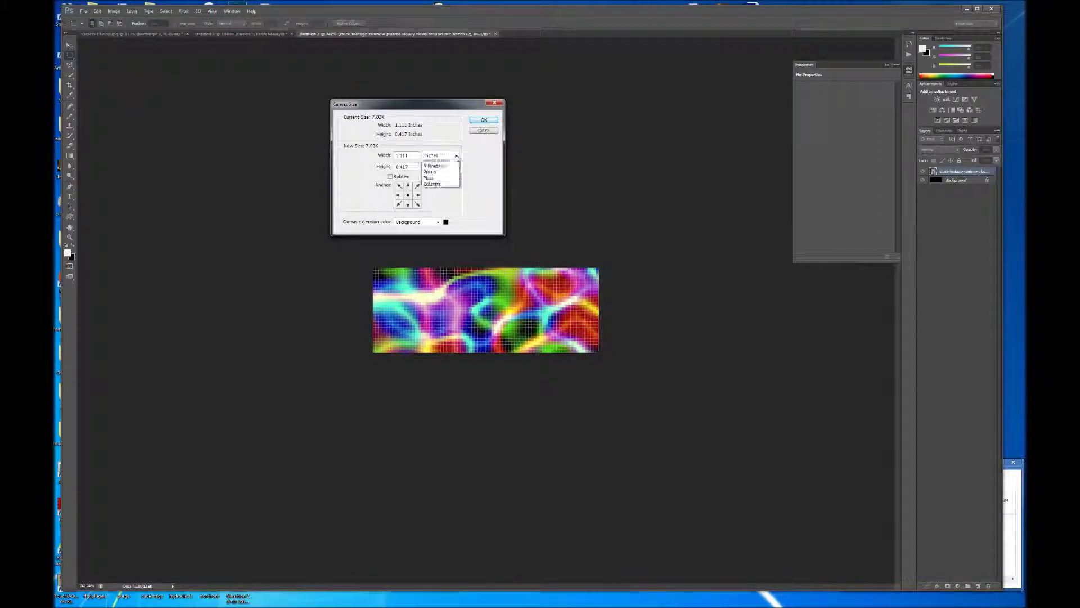
{"action": "left_click", "coordinate": [425, 165]}
{"action": "left_click", "coordinate": [406, 156]}
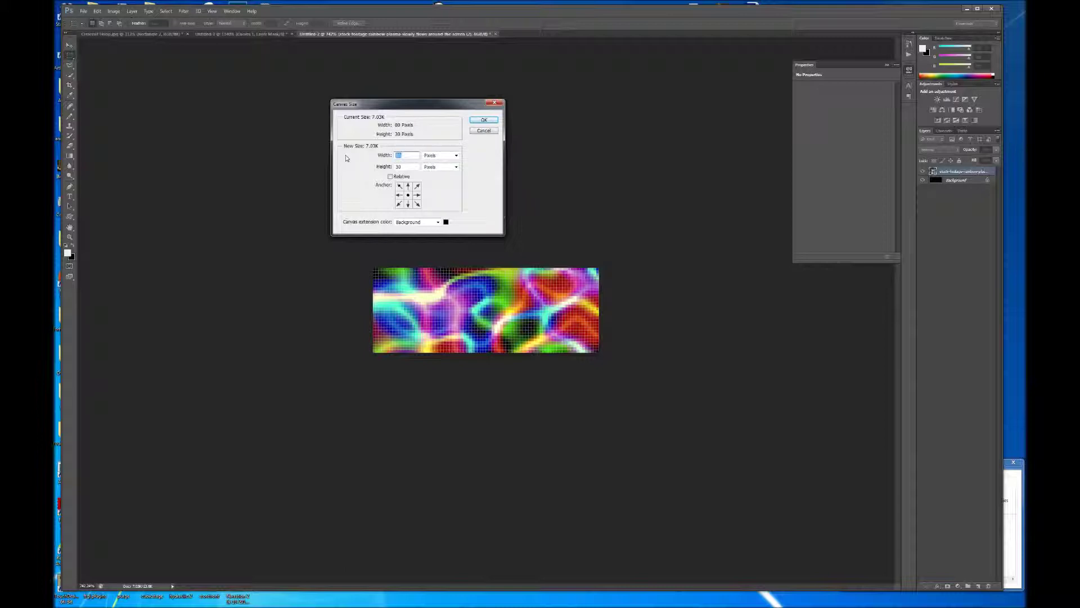
{"action": "type", "text": "160"}
{"action": "left_click", "coordinate": [491, 120]}
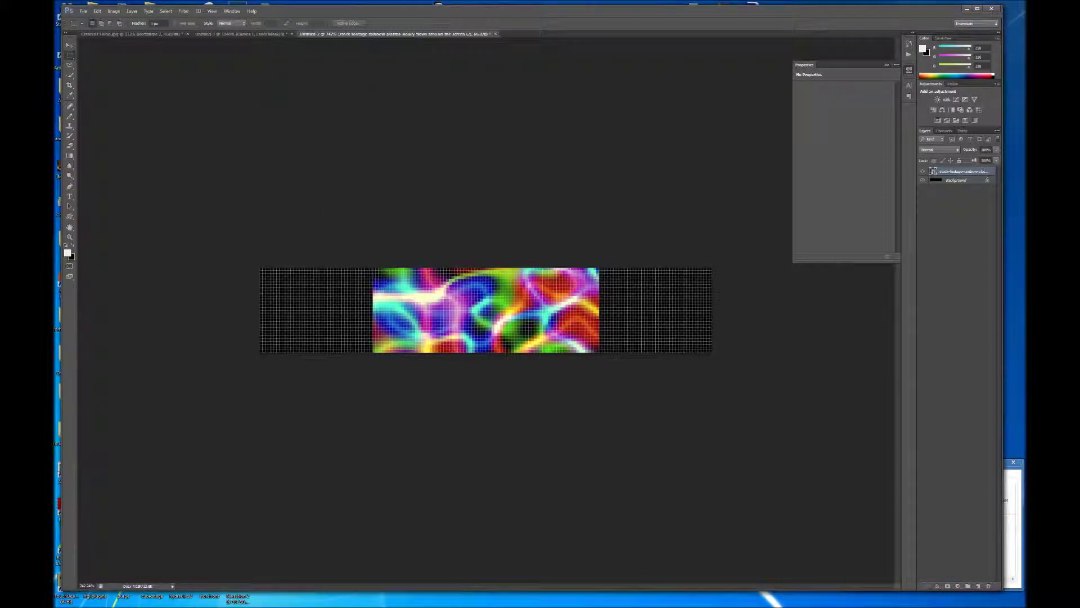
Step: Move the plasma image flush with the widened canvas's left edge and duplicate its layer within the same document
{"action": "key", "text": "v"}
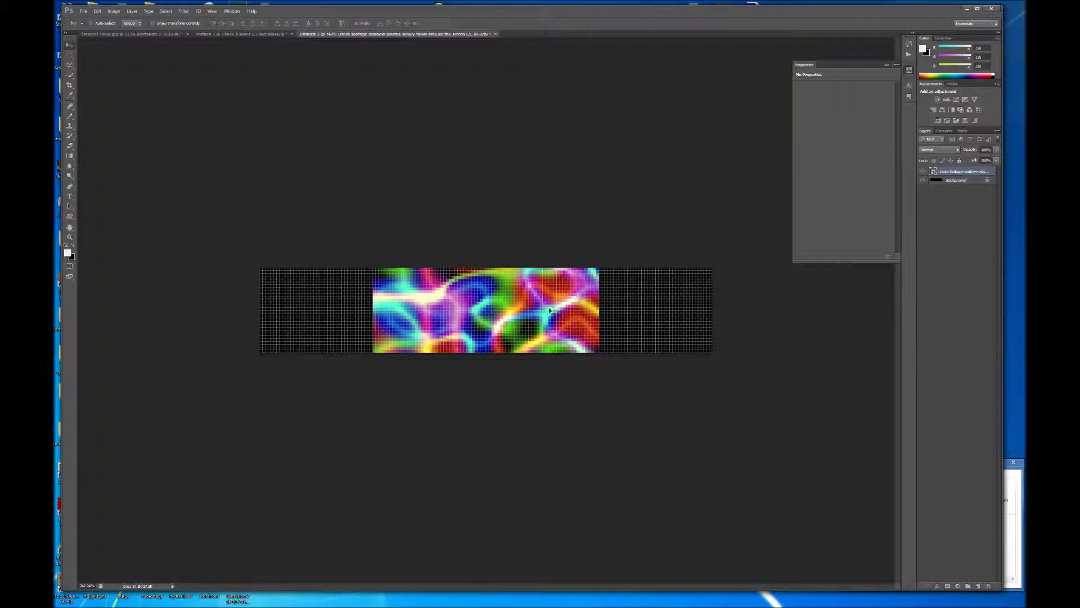
{"action": "left_click_drag", "start_coordinate": [550, 315], "coordinate": [440, 316]}
{"action": "right_click", "coordinate": [979, 172]}
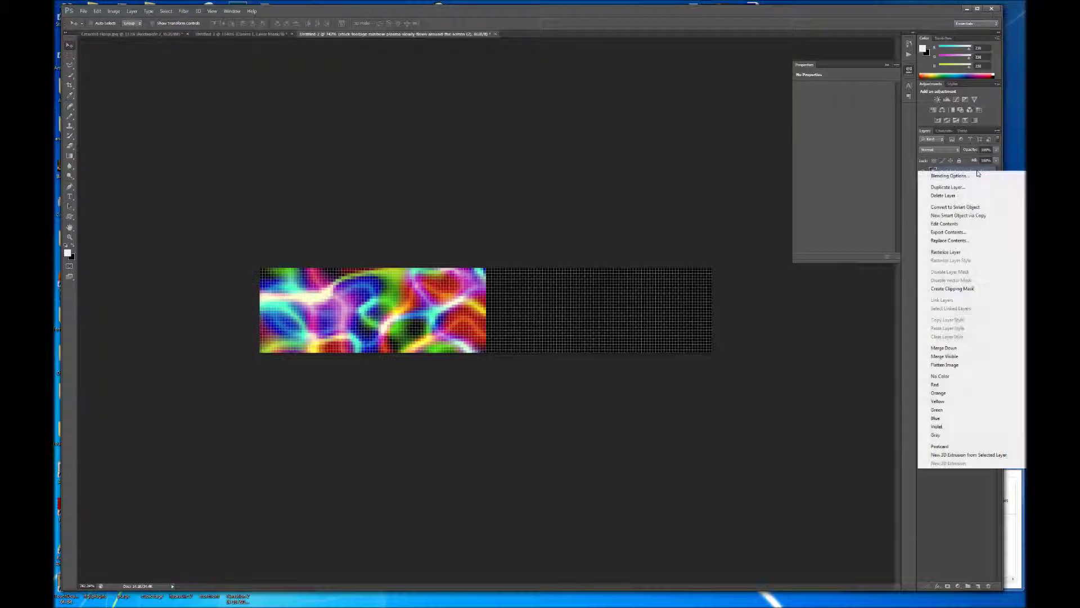
{"action": "left_click", "coordinate": [968, 187]}
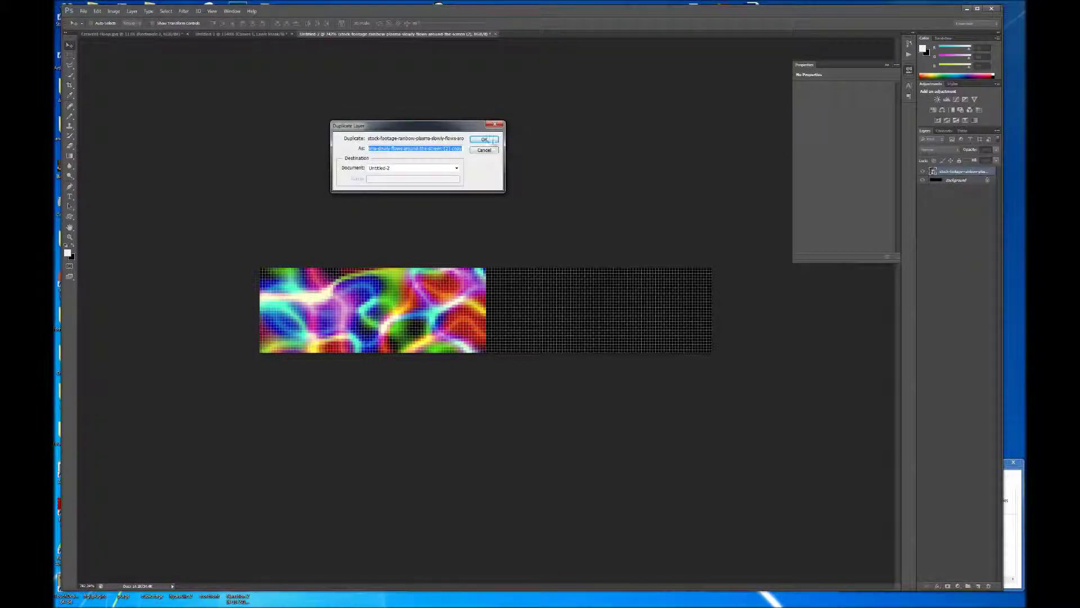
{"action": "left_click", "coordinate": [493, 141]}
Step: Flip the duplicated plasma layer horizontally and place it against the original, filling the canvas's right half as a mirror image
{"action": "left_click", "coordinate": [97, 11]}
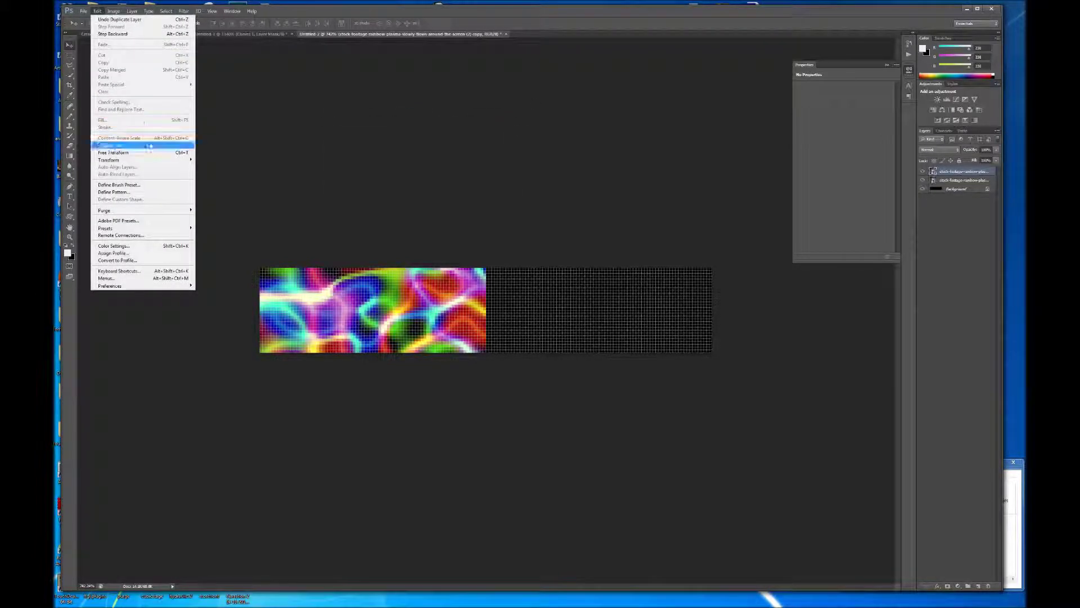
{"action": "mouse_move", "coordinate": [163, 160]}
{"action": "left_click", "coordinate": [247, 242]}
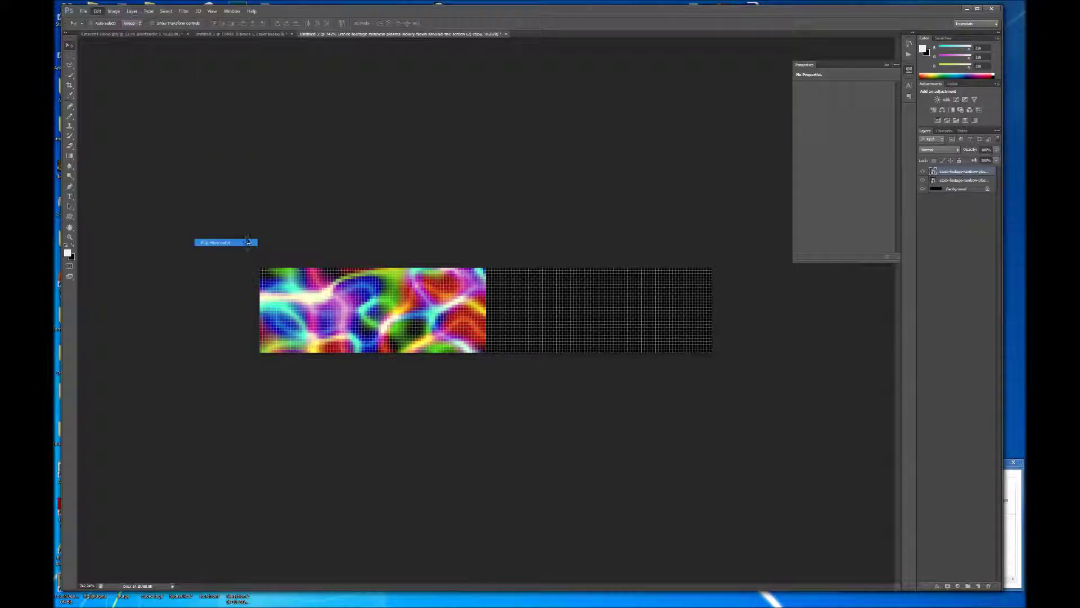
{"action": "left_click_drag", "start_coordinate": [423, 321], "coordinate": [647, 322]}
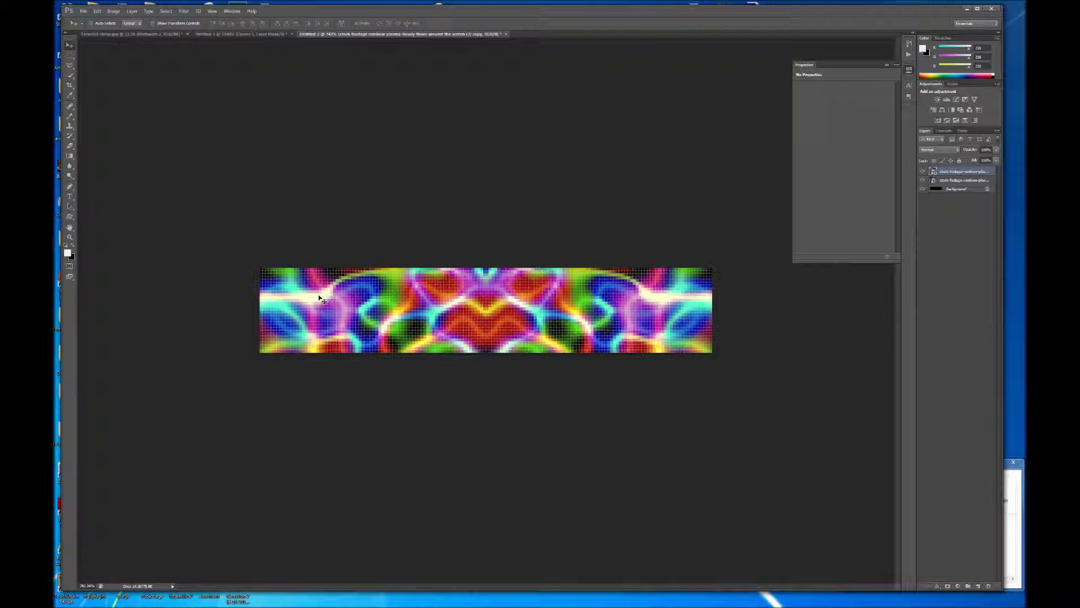
Step: Add a Curves adjustment layer above both plasma layers, raising the highlights and pulling the shadows down to almost black for stronger contrast
{"action": "left_click", "coordinate": [132, 11]}
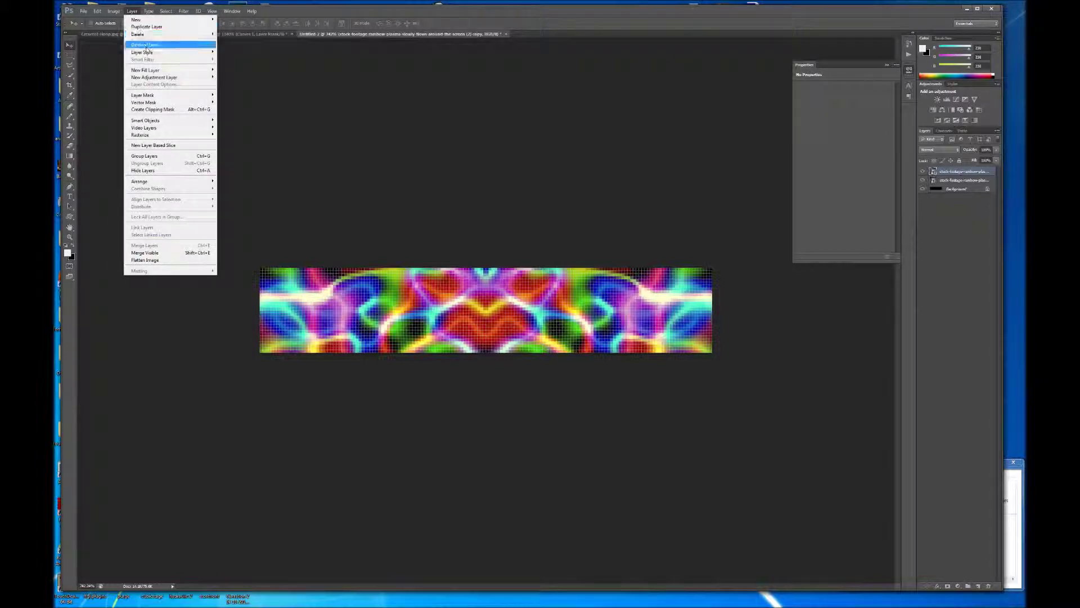
{"action": "mouse_move", "coordinate": [147, 16]}
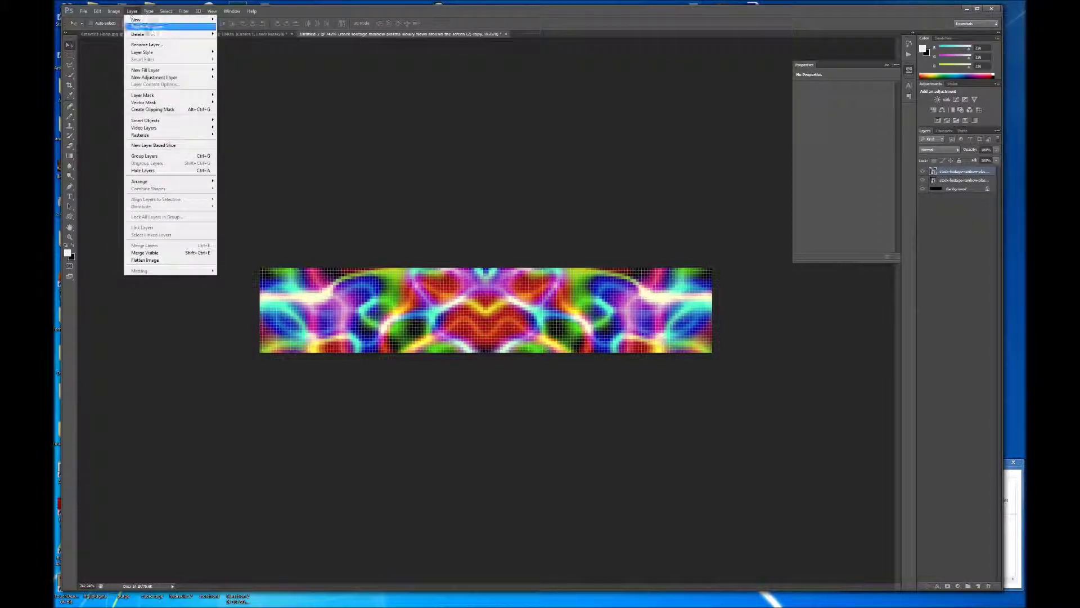
{"action": "mouse_move", "coordinate": [200, 79]}
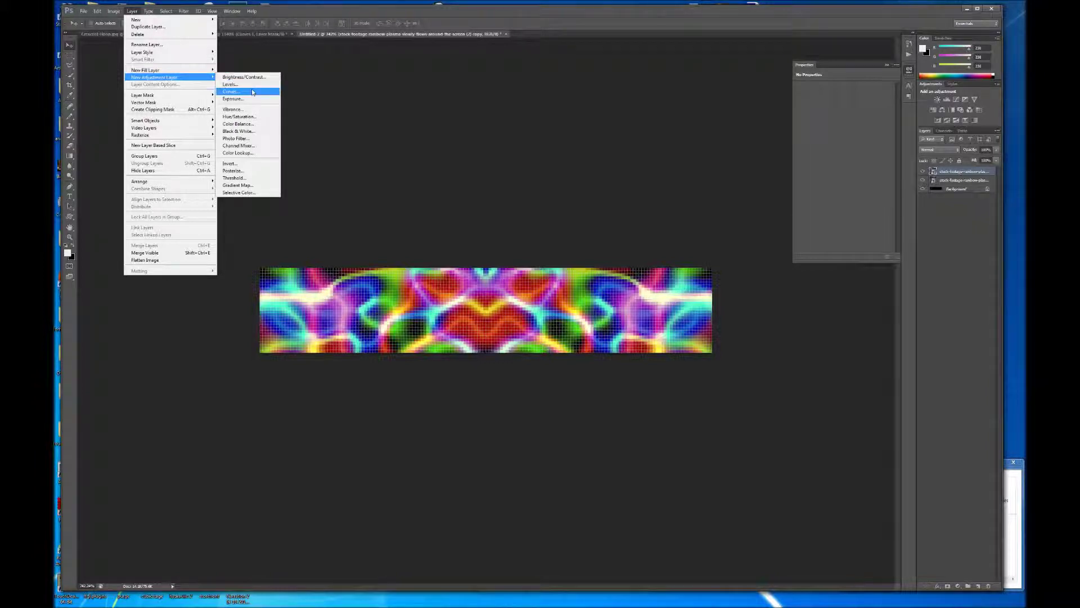
{"action": "left_click", "coordinate": [236, 92]}
{"action": "left_click", "coordinate": [480, 141]}
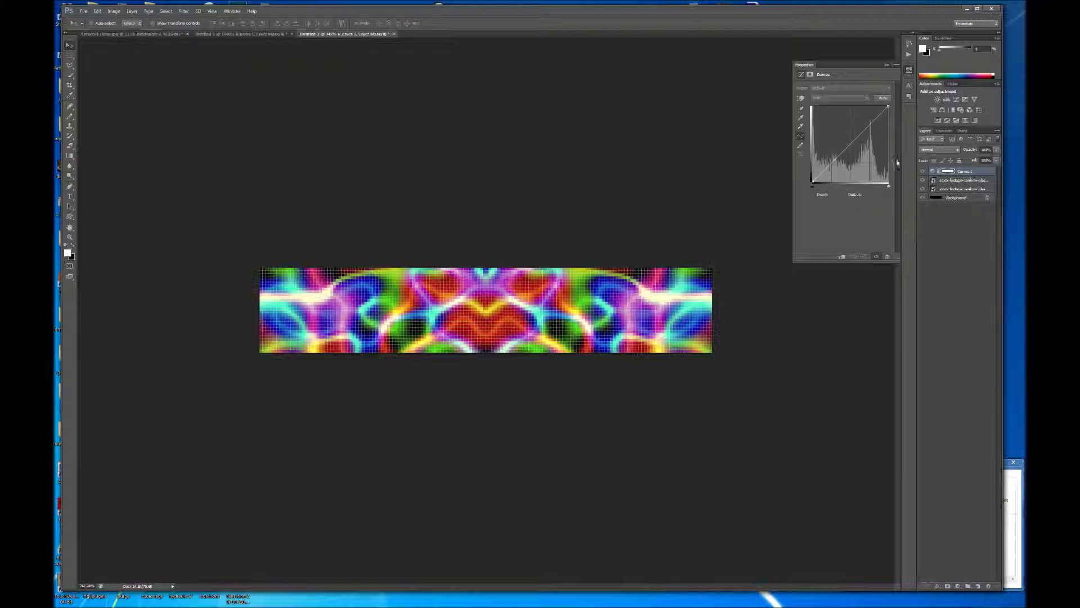
{"action": "left_click_drag", "start_coordinate": [885, 111], "coordinate": [883, 108]}
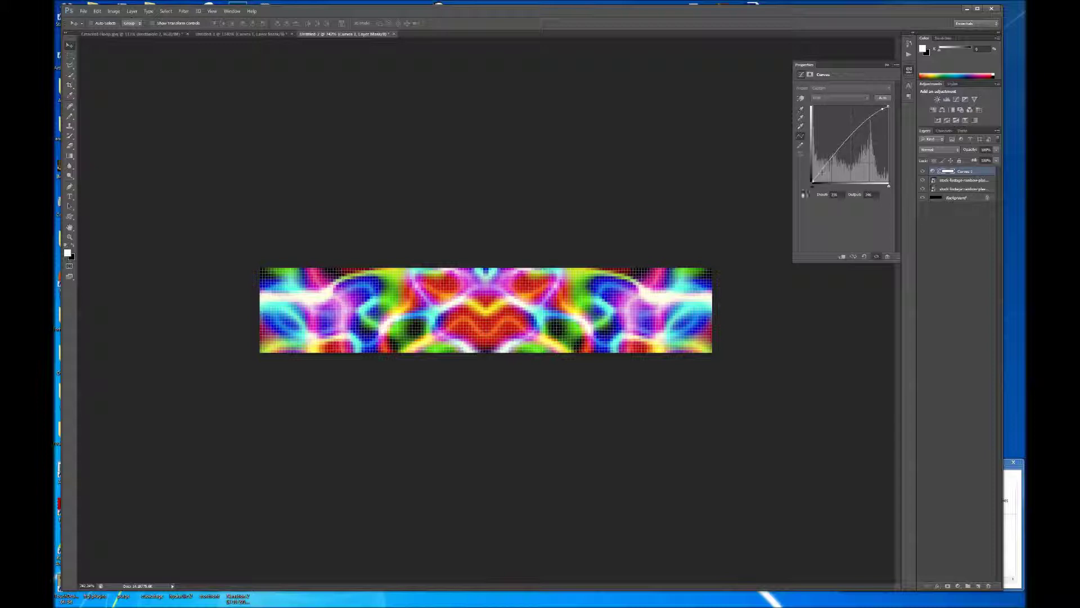
{"action": "left_click_drag", "start_coordinate": [827, 166], "coordinate": [826, 180]}
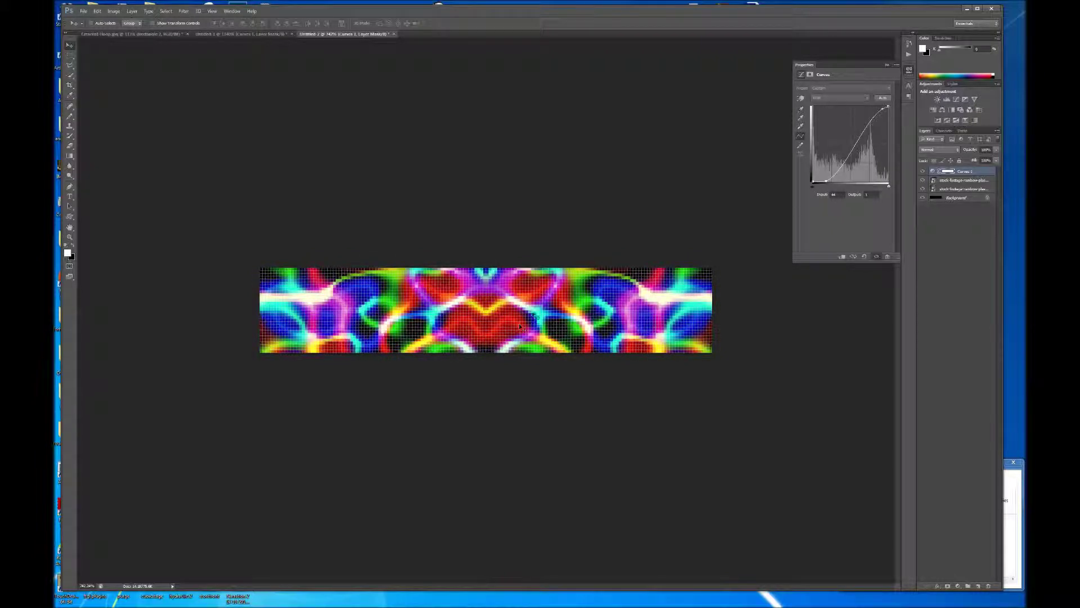